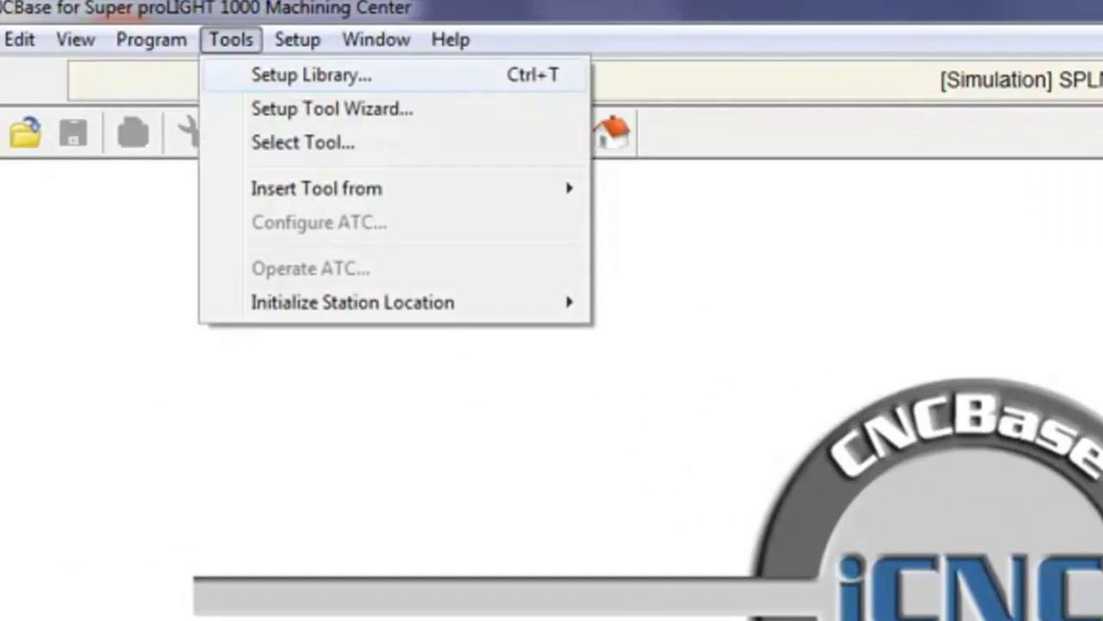
# Step: Open the Setup Tool Library and look through the slots for Tool 01, Tool 02 and Tool 03
pyautogui.click(312, 75)
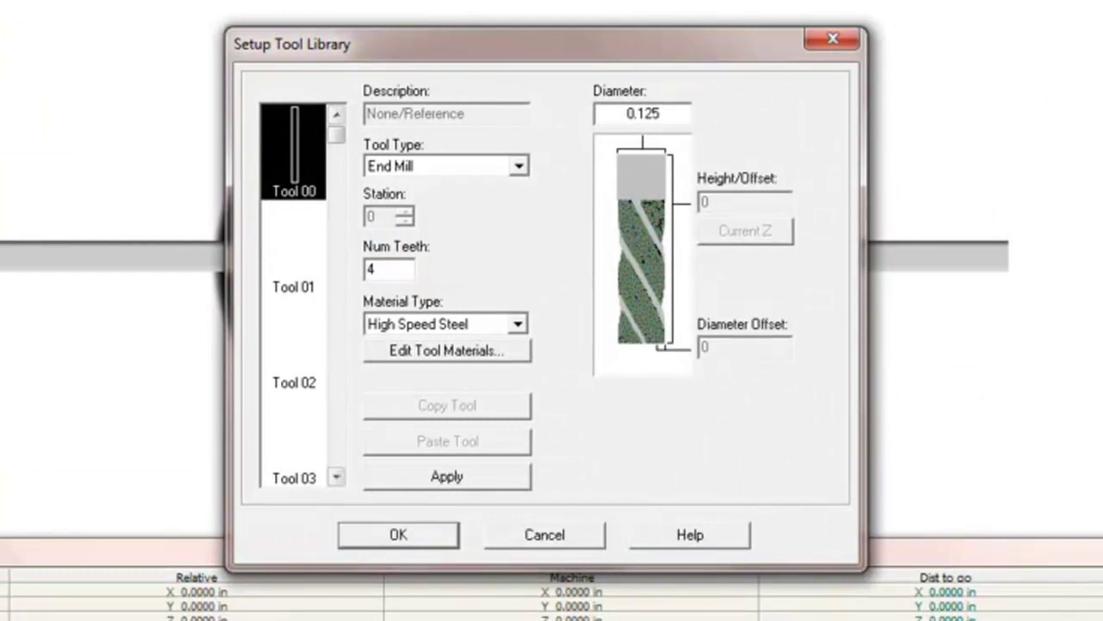
pyautogui.click(293, 249)
pyautogui.click(293, 343)
pyautogui.click(293, 439)
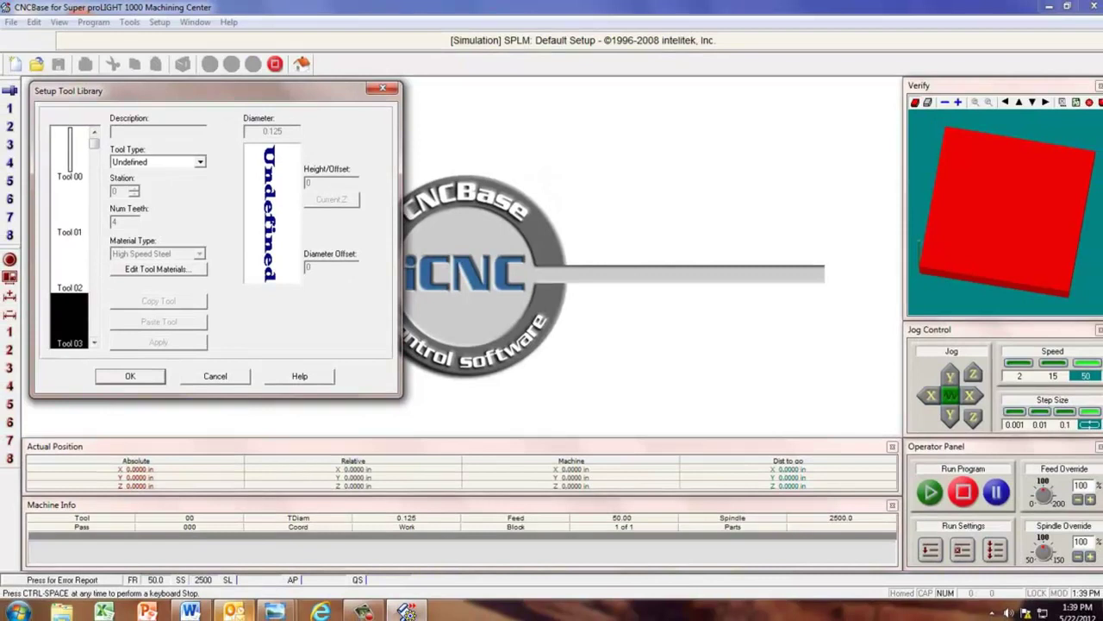
# Step: Switch to the Word tool library document and place it beside the Setup Tool Library dialog with tools #1 to #7 in view
pyautogui.moveTo(190, 610)
pyautogui.click(190, 541)
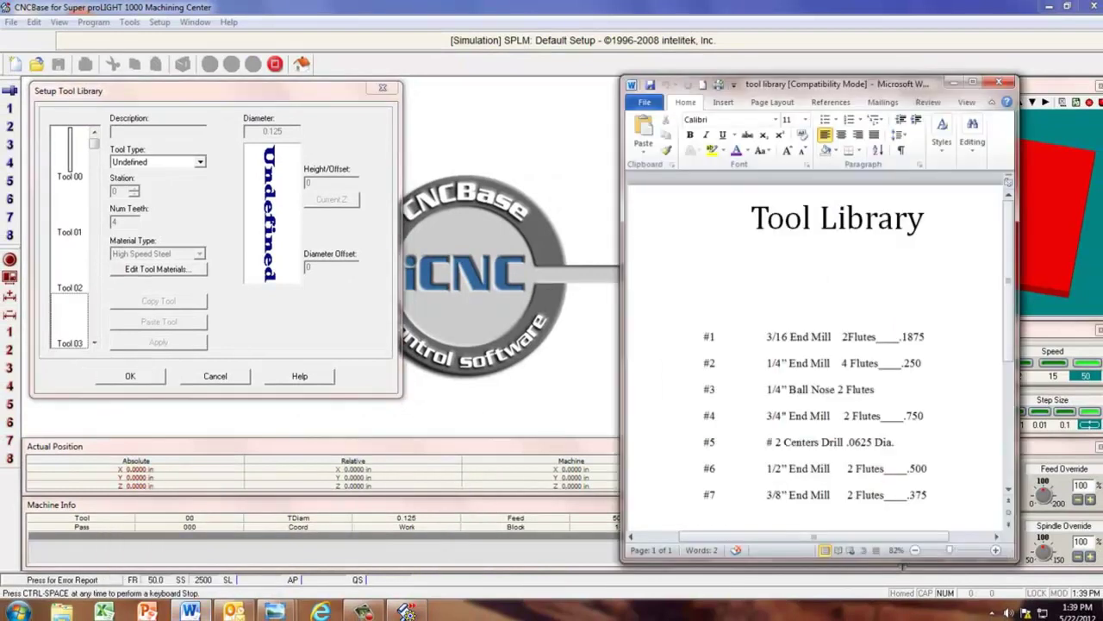
pyautogui.moveTo(836, 84); pyautogui.dragTo(831, 9)
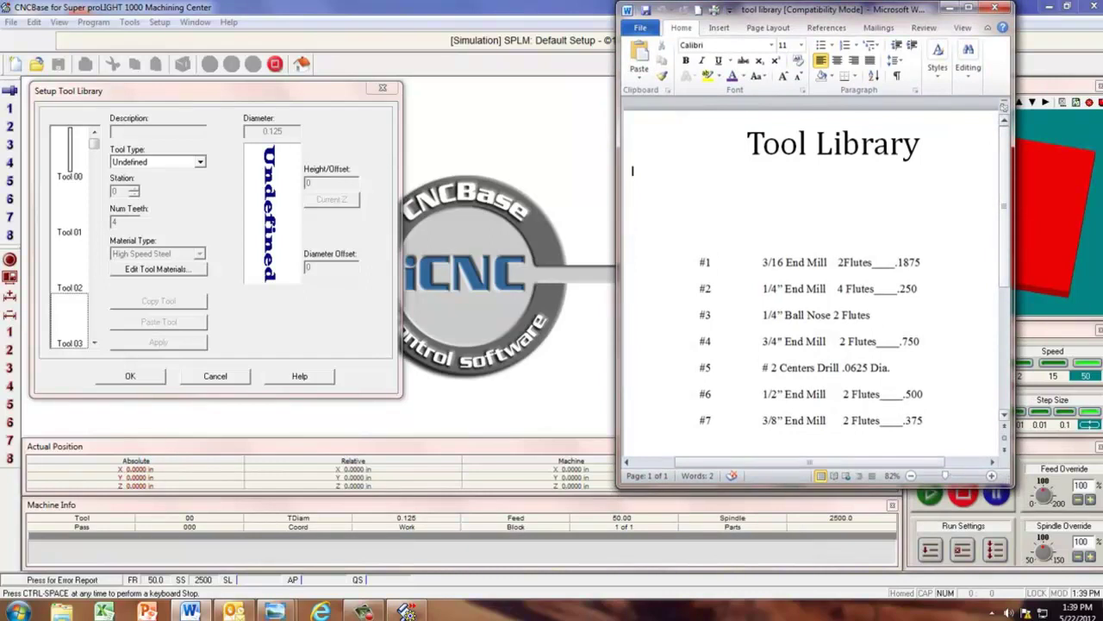
pyautogui.scroll(-1, 810, 267)
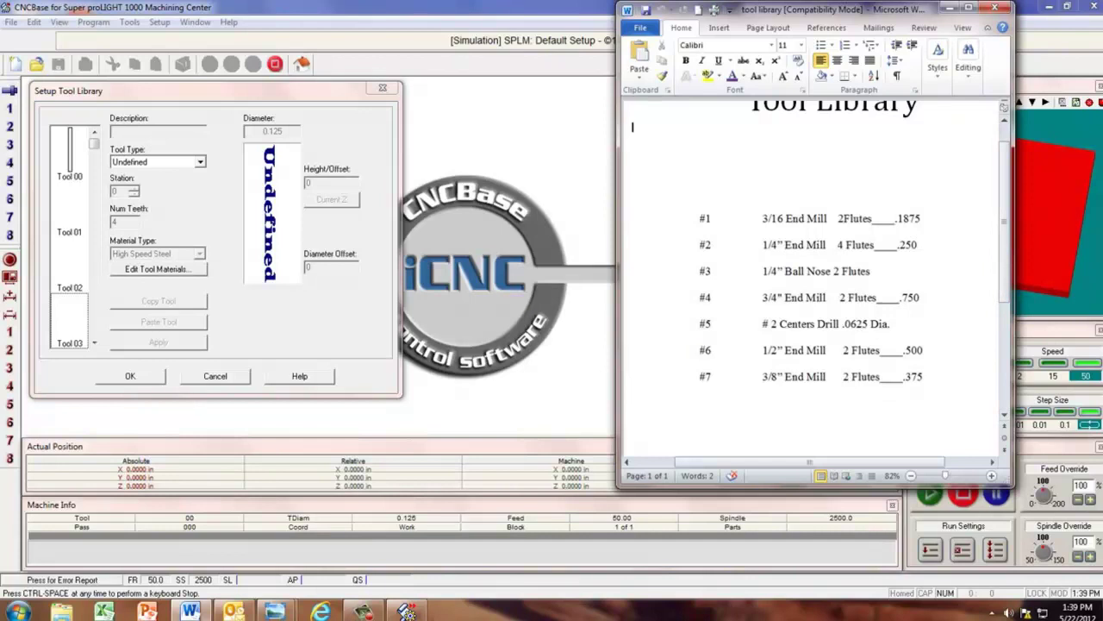
# Step: Define Tool 01 as an End Mill with a diameter of 0.1875
pyautogui.click(70, 209)
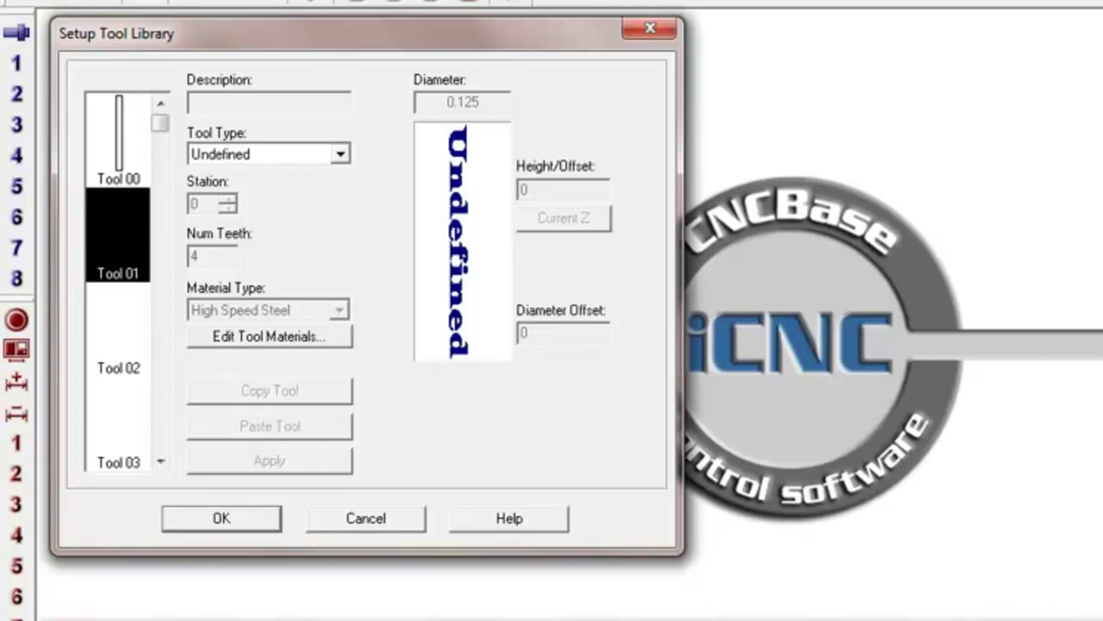
pyautogui.click(340, 154)
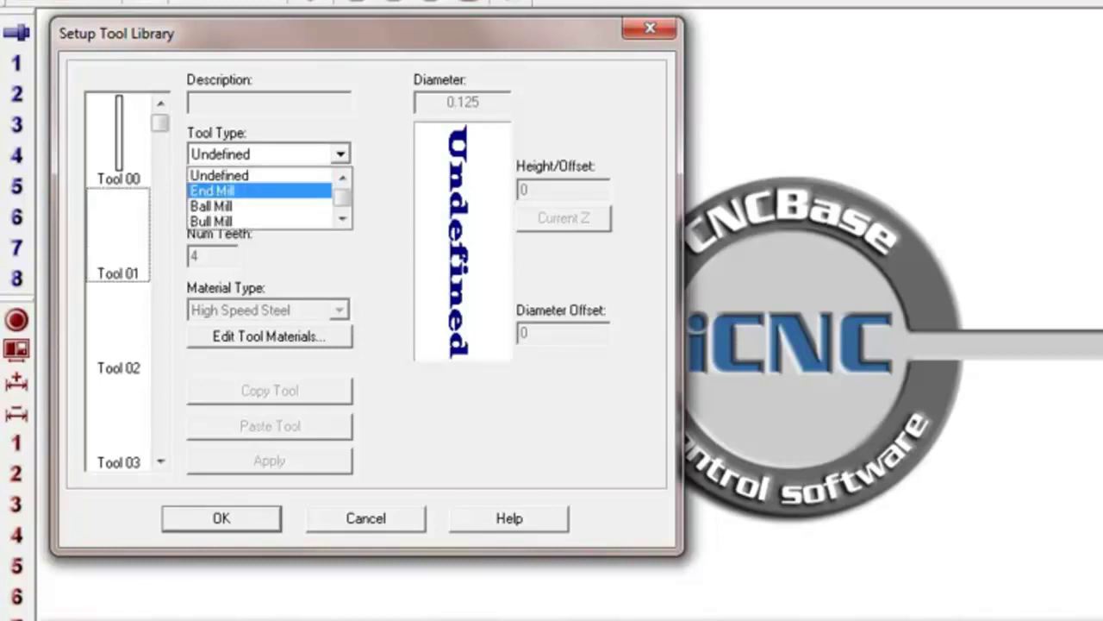
pyautogui.click(213, 191)
pyautogui.doubleClick(462, 102)
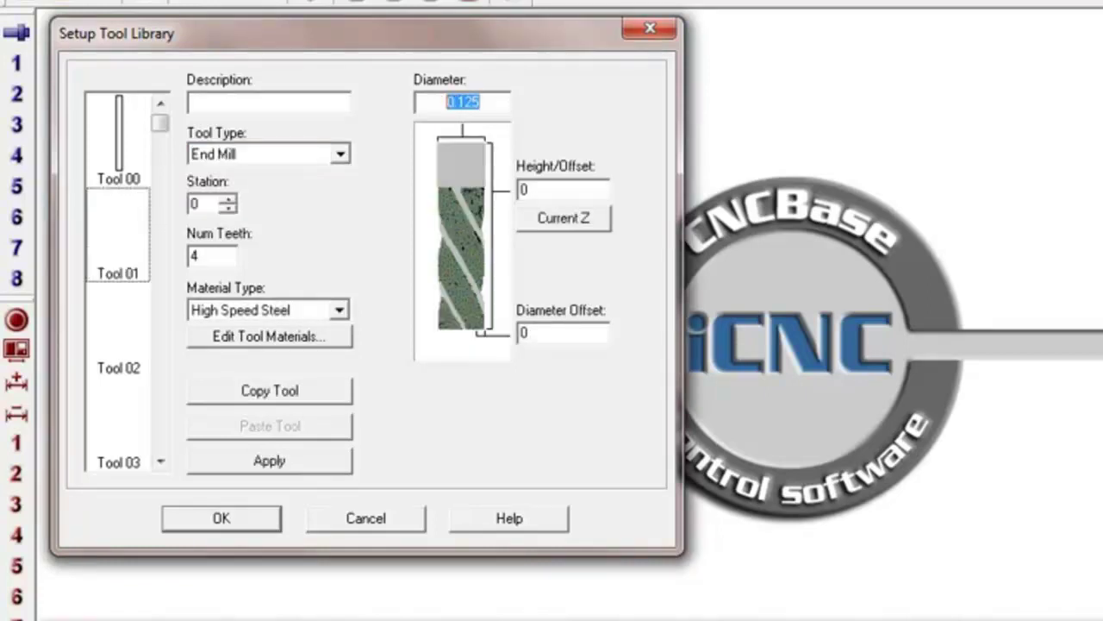
pyautogui.write('.1875')
# Step: Enter the description "3/16 end mill cutter" for Tool 01 and apply the tool's settings
pyautogui.click(259, 103)
pyautogui.write('3/16 end')
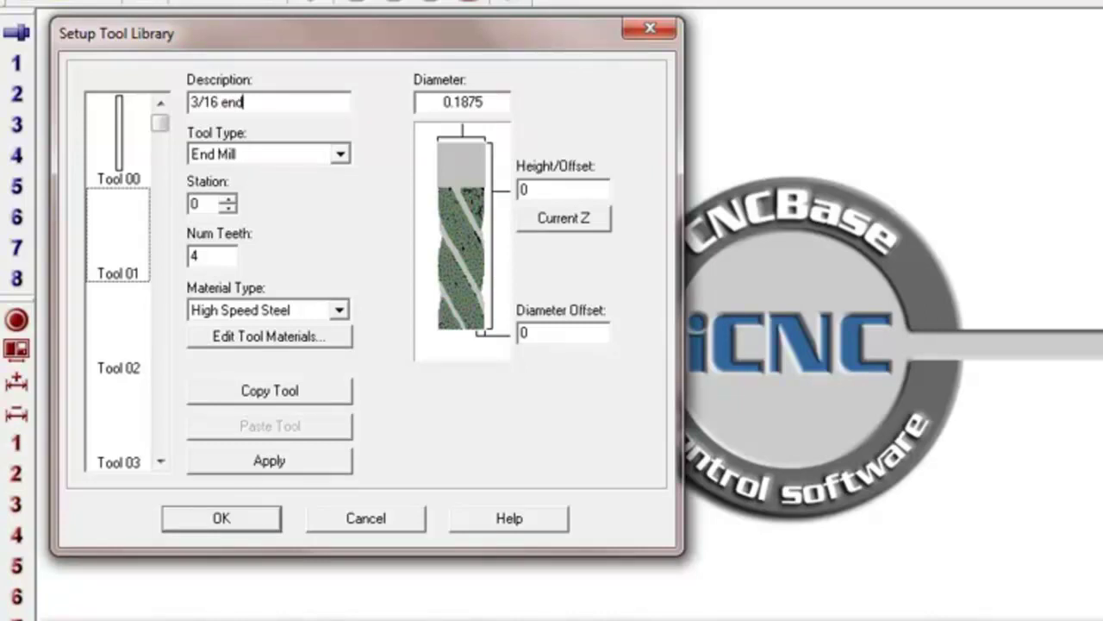
pyautogui.write(' mill cutter')
pyautogui.click(269, 461)
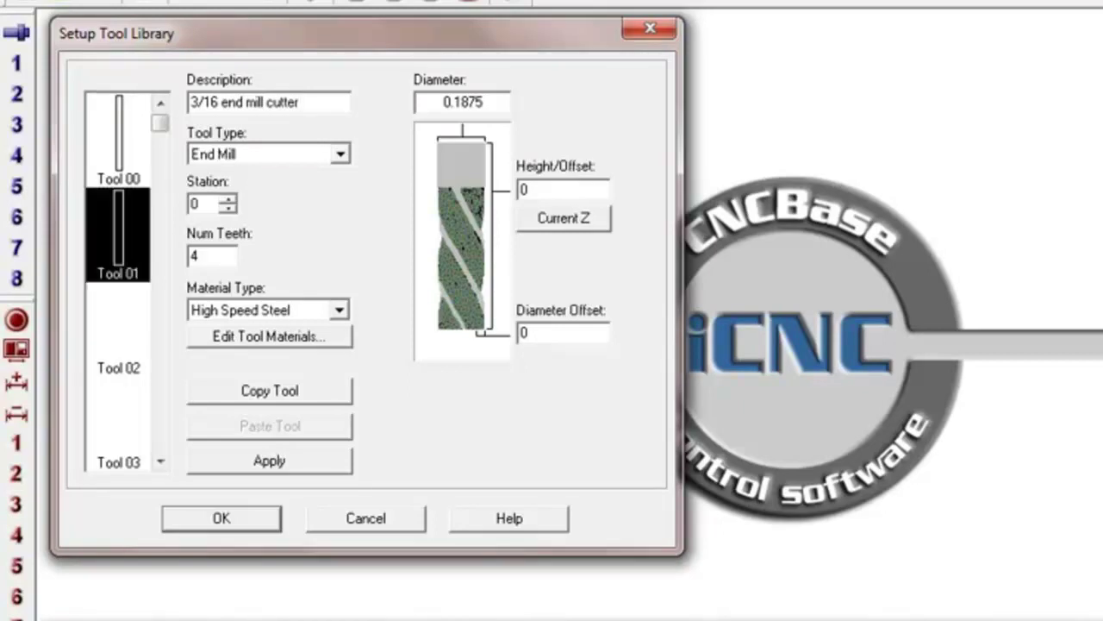
pyautogui.click(268, 460)
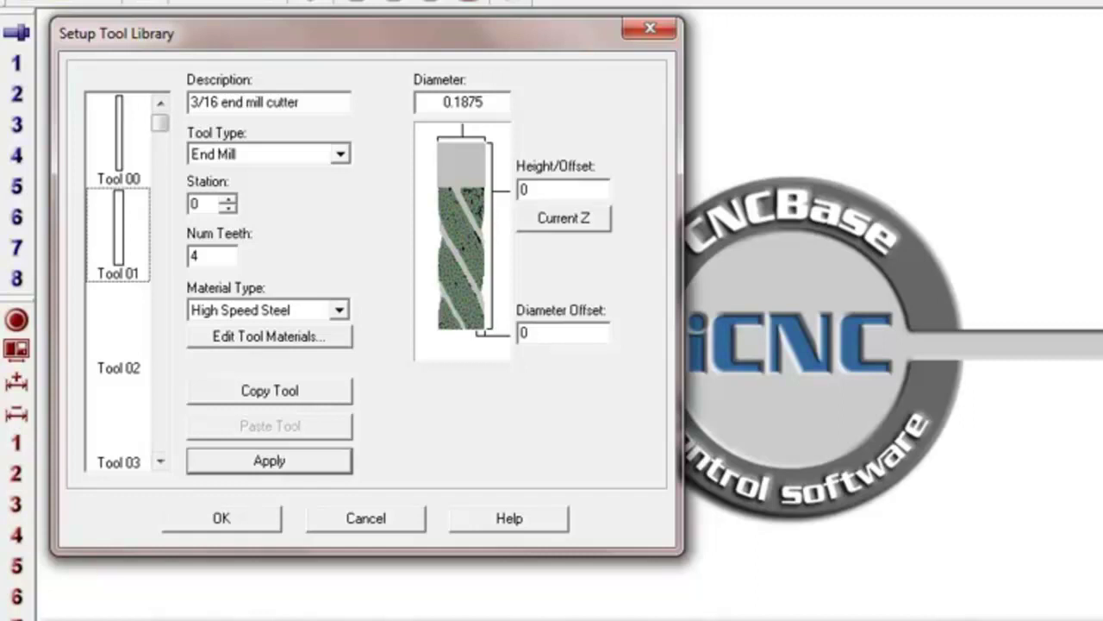
# Step: Check entry #2 in the Word tool list and define Tool 02 as an End Mill with a diameter of 0.25
pyautogui.click(118, 329)
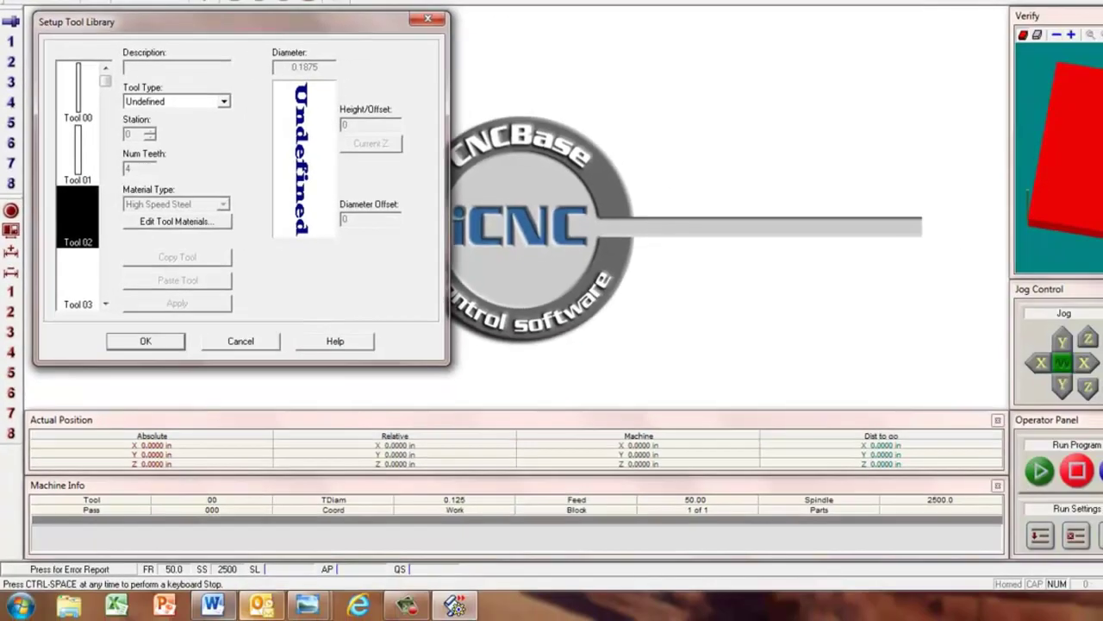
pyautogui.click(215, 607)
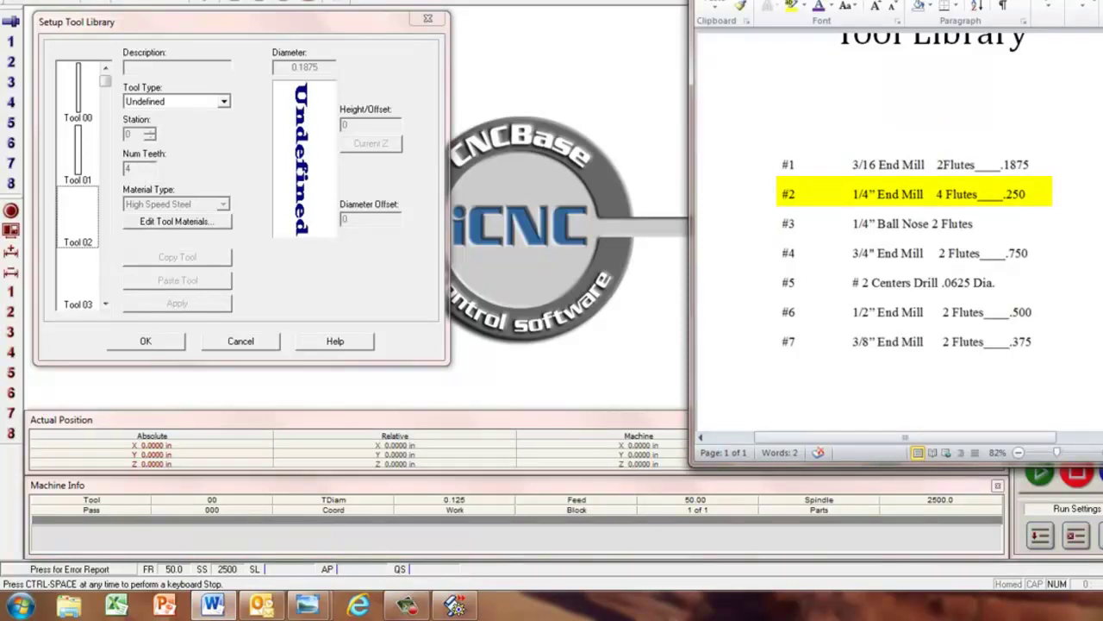
pyautogui.hotkey('alt', 'Tab')
pyautogui.click(224, 101)
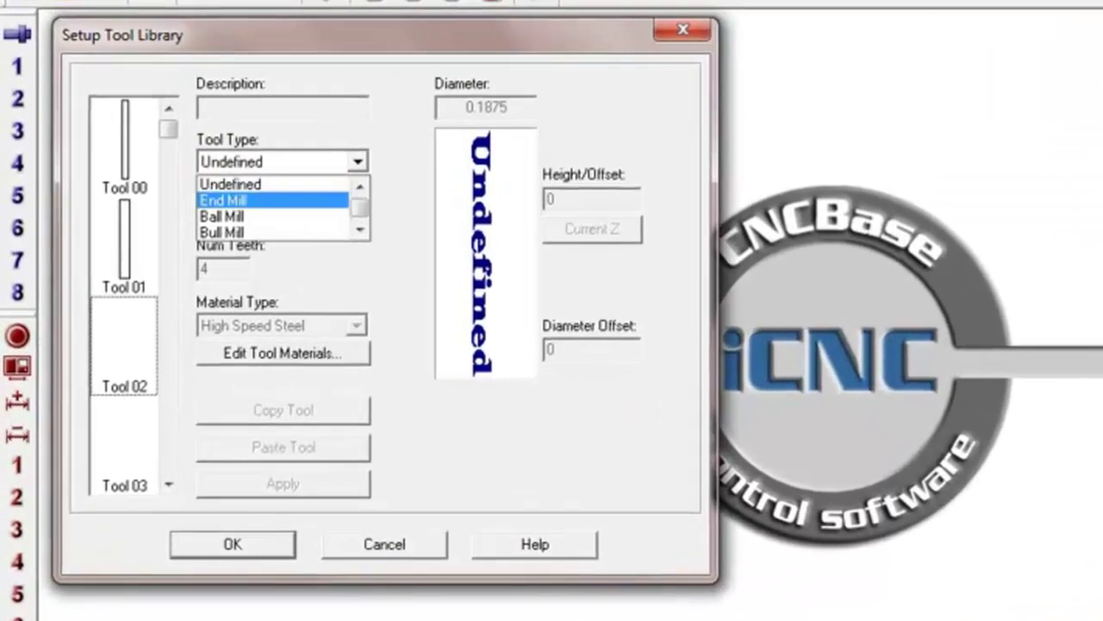
pyautogui.click(142, 125)
pyautogui.doubleClick(486, 107)
pyautogui.press('BackSpace')
pyautogui.write('.25')
pyautogui.write('0')
# Step: Describe Tool 02 as "1/4 cutter", set its station to 3 and apply the tool's settings
pyautogui.click(224, 107)
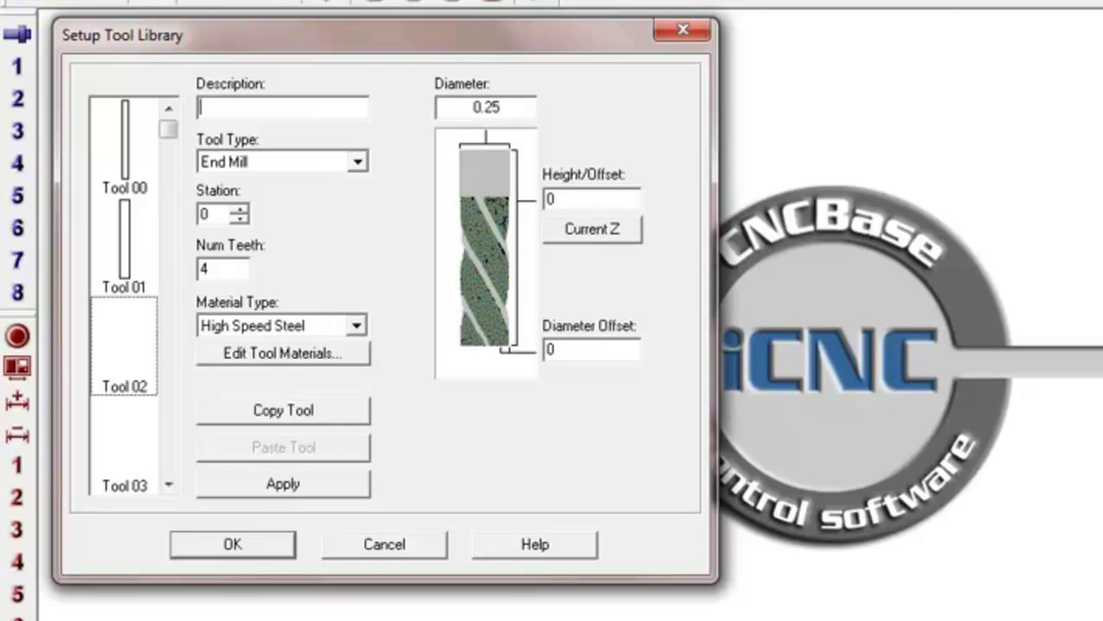
pyautogui.write('1/4 cutter')
pyautogui.click(240, 208)
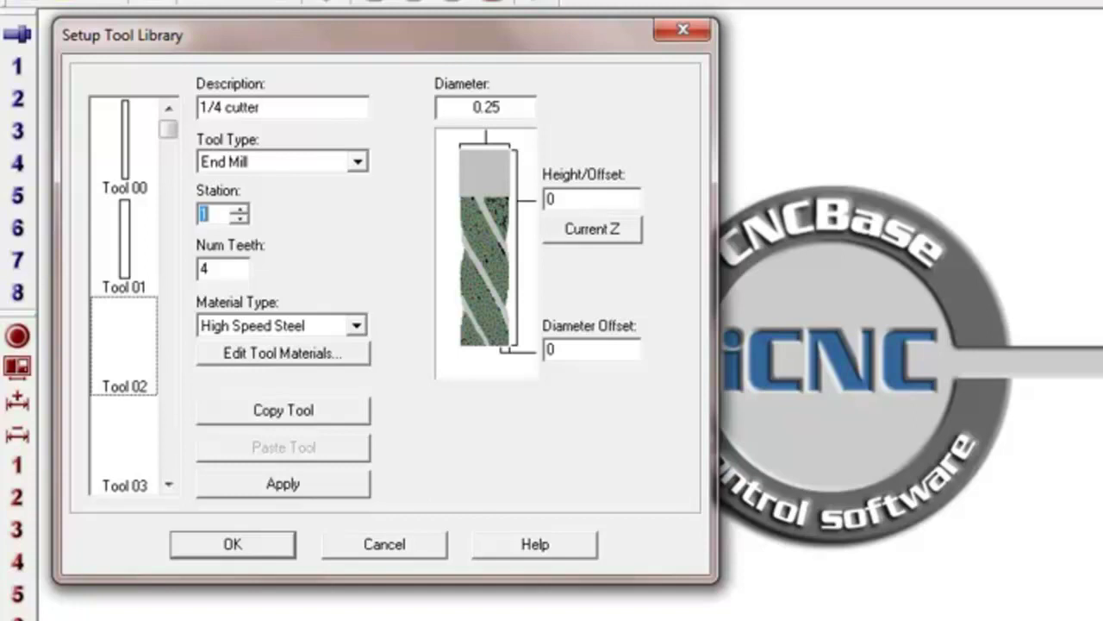
pyautogui.click(240, 219)
pyautogui.click(242, 219)
pyautogui.click(242, 219)
pyautogui.click(240, 208)
pyautogui.click(241, 209)
pyautogui.click(124, 347)
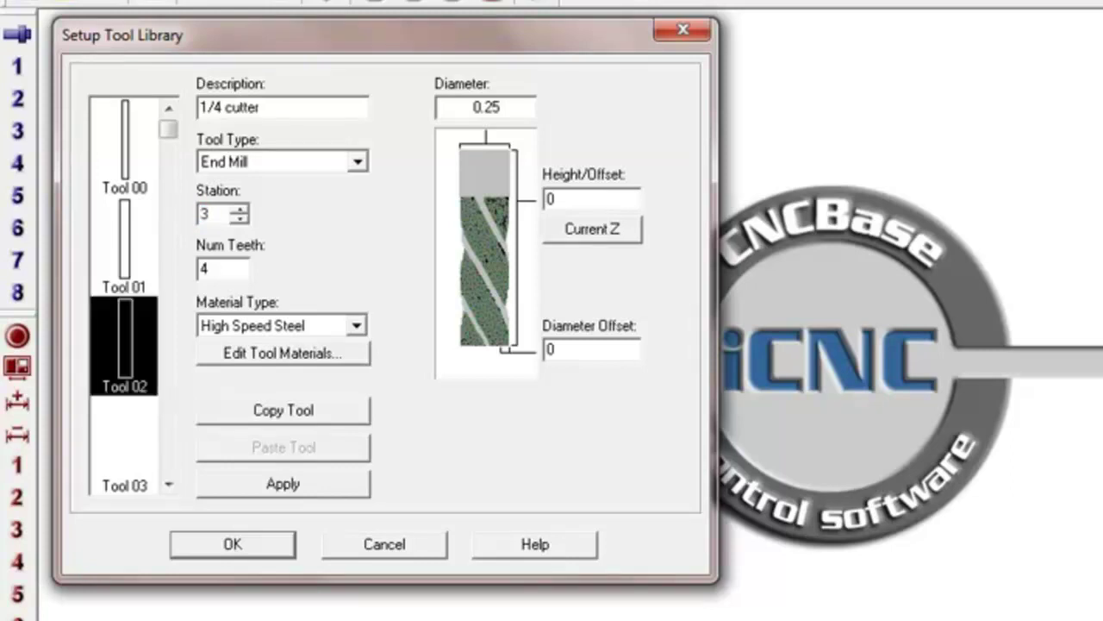
pyautogui.click(283, 484)
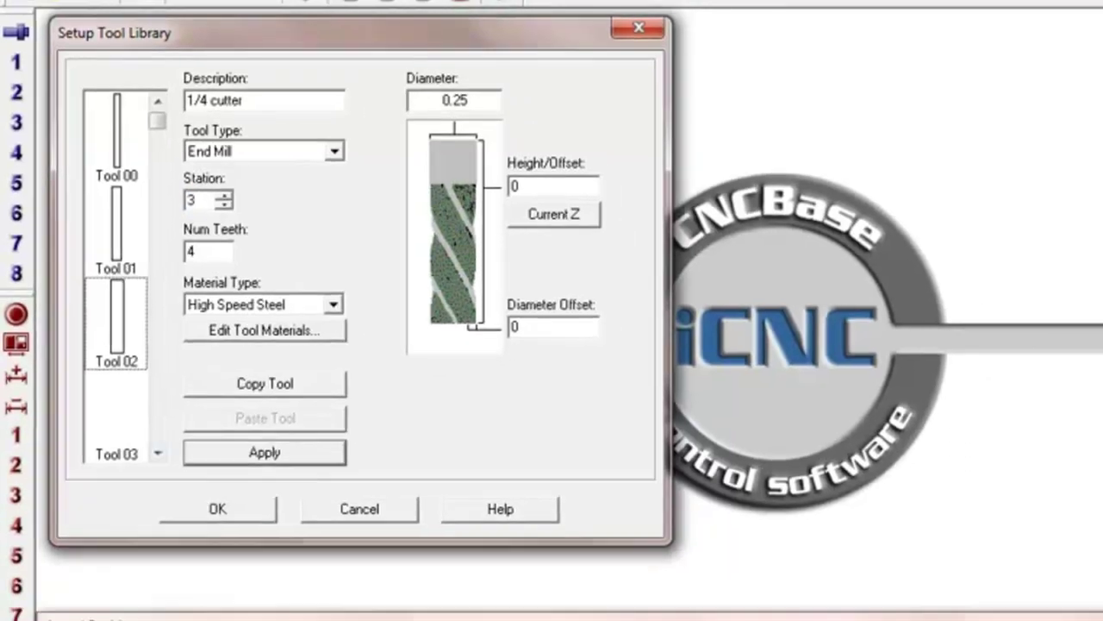
# Step: Check entry #3 in the Word tool list, then define Tool 03 as a Ball Mill described as "1/4 ball nose" and apply it
pyautogui.click(124, 448)
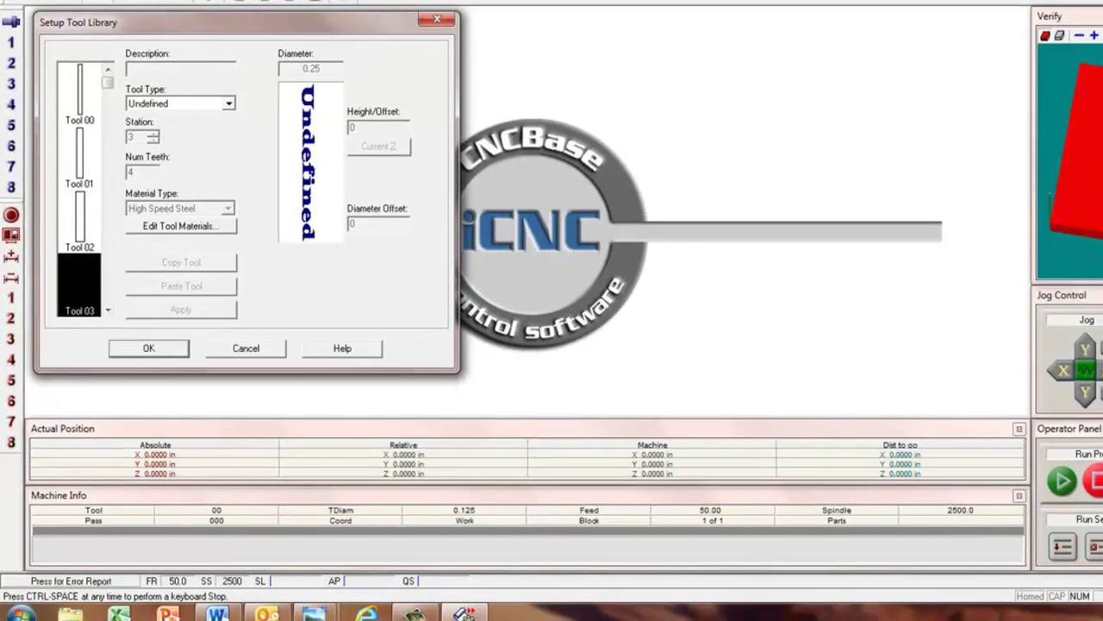
pyautogui.hotkey('alt', 'Tab')
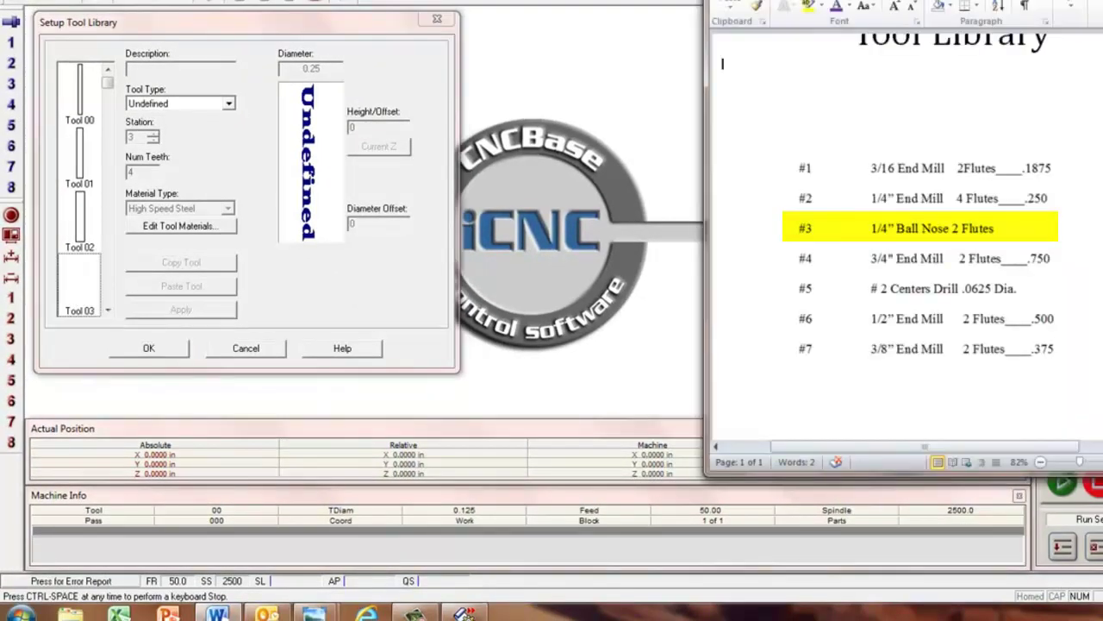
pyautogui.click(229, 103)
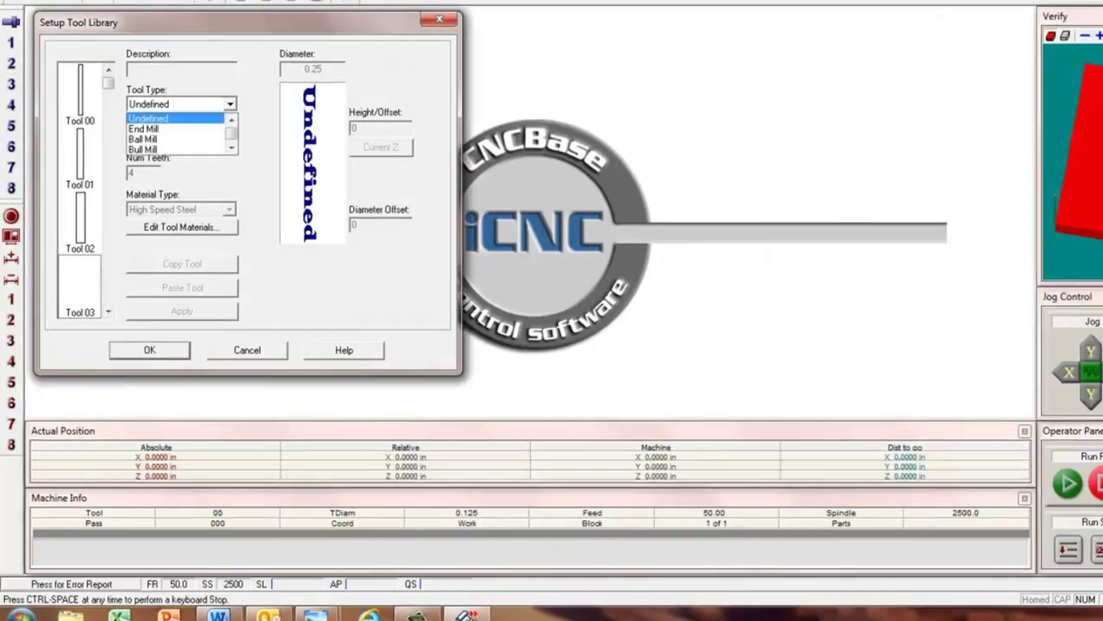
pyautogui.press('Return')
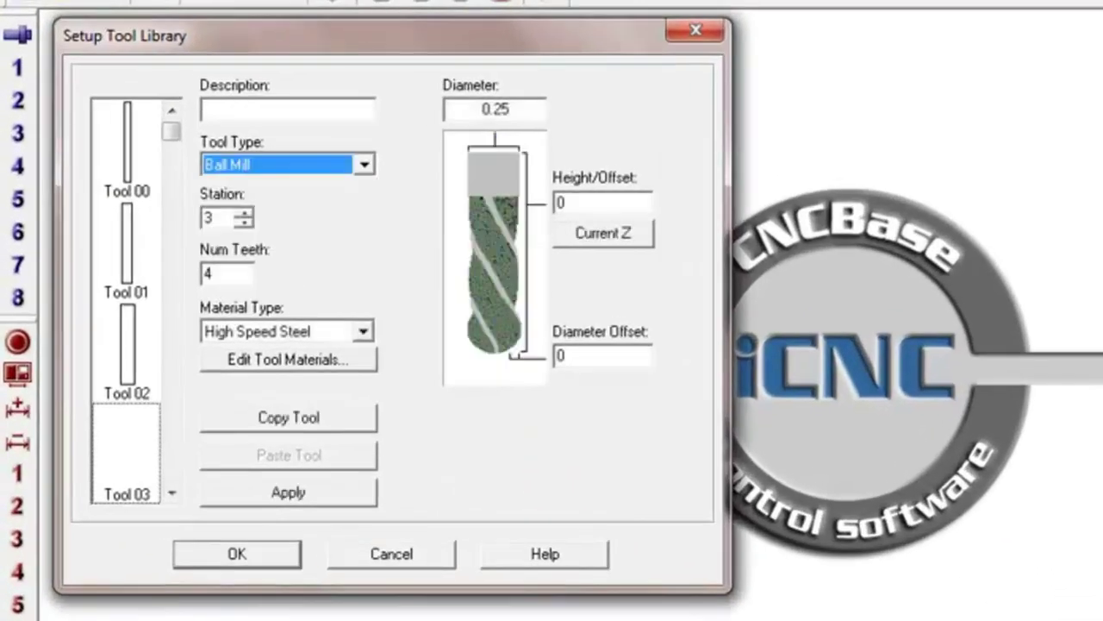
pyautogui.click(258, 110)
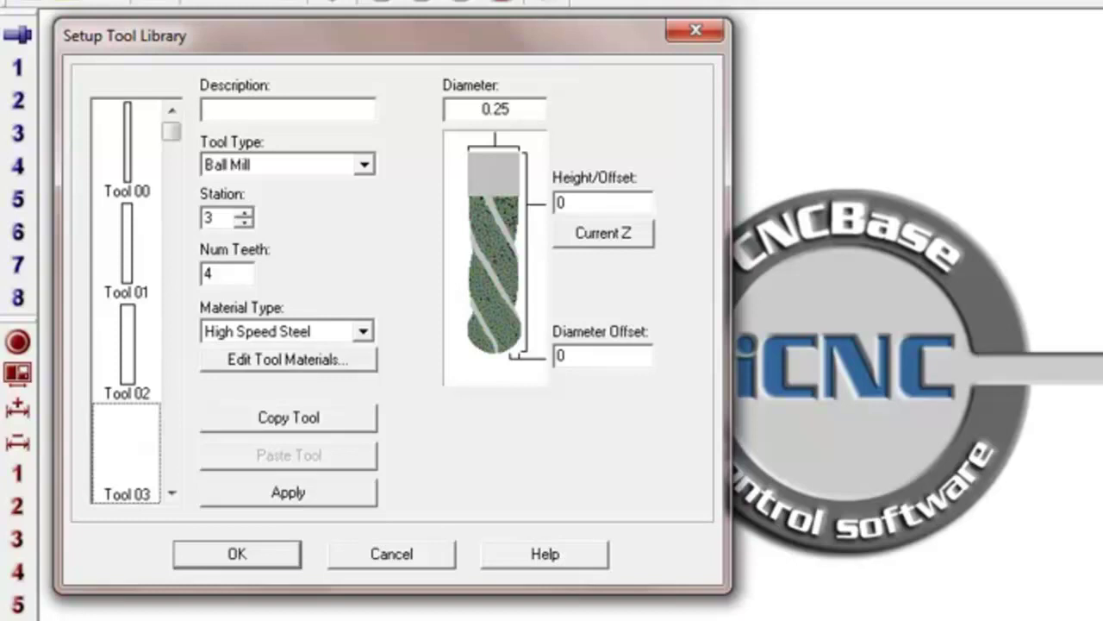
pyautogui.write('1/4 ball no')
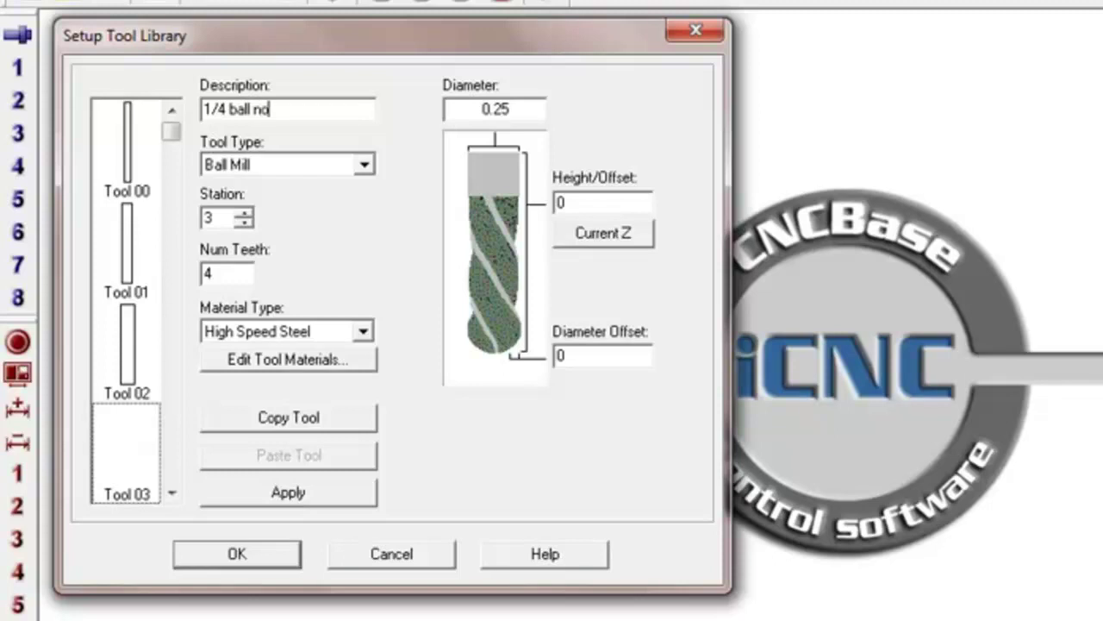
pyautogui.write('se')
pyautogui.click(289, 492)
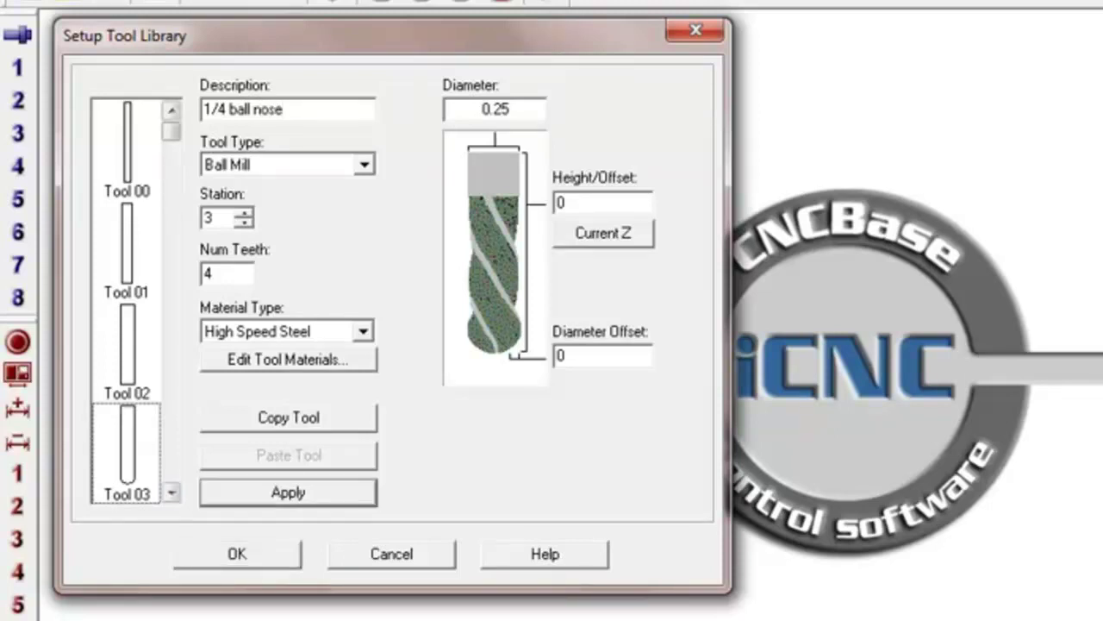
# Step: Check entry #4 in the Word tool list and define Tool 04 as an End Mill with a diameter of 0.75
pyautogui.click(172, 493)
pyautogui.click(171, 493)
pyautogui.click(127, 349)
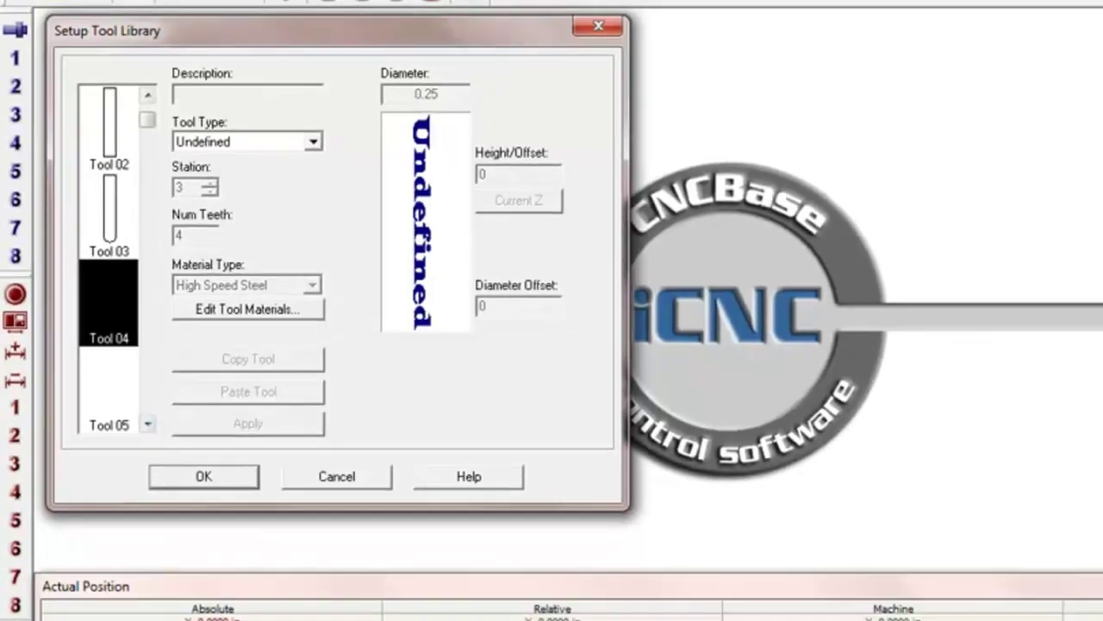
pyautogui.click(217, 613)
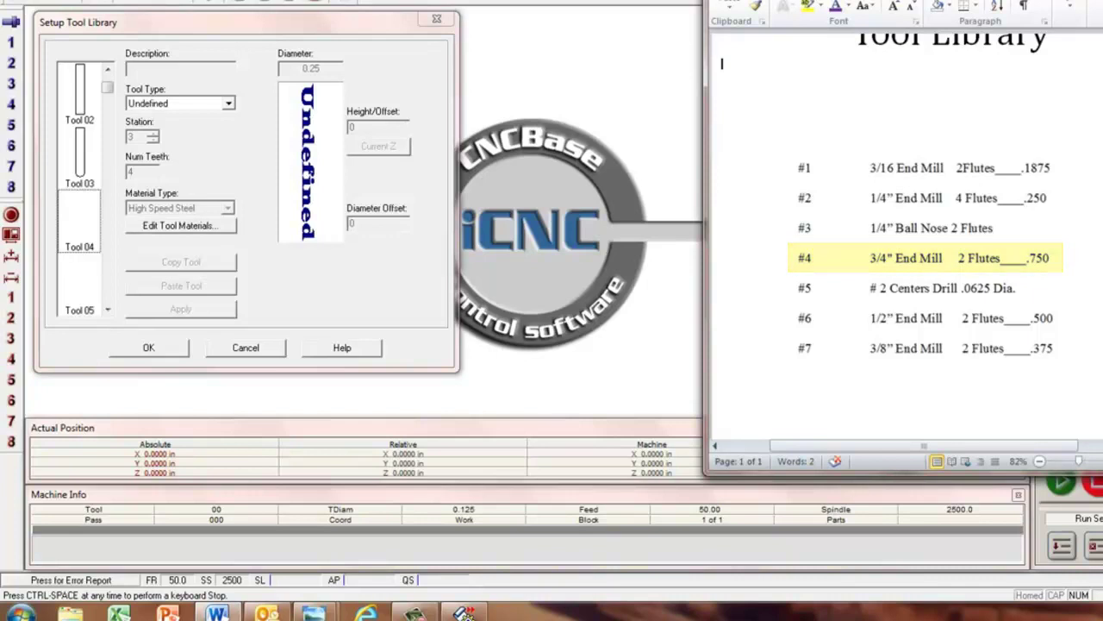
pyautogui.click(228, 103)
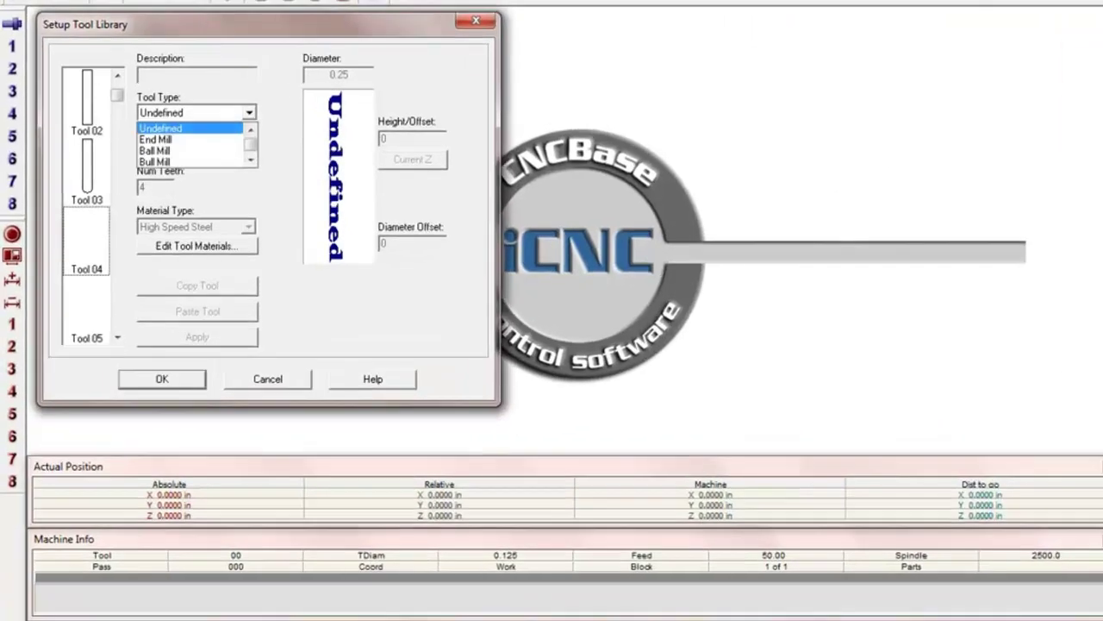
pyautogui.click(158, 128)
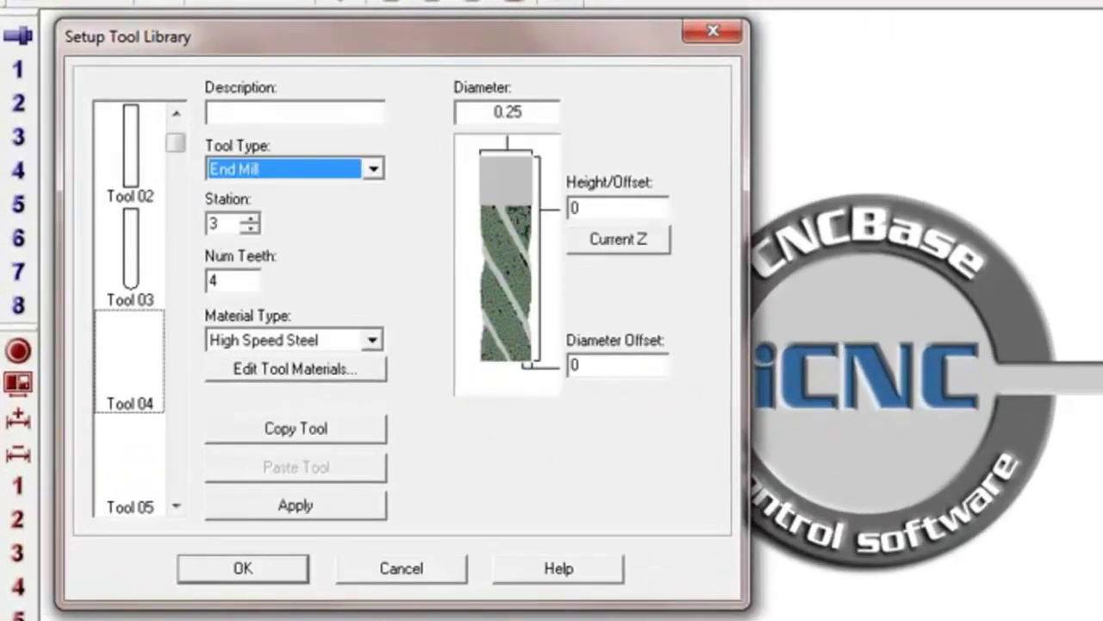
pyautogui.doubleClick(508, 112)
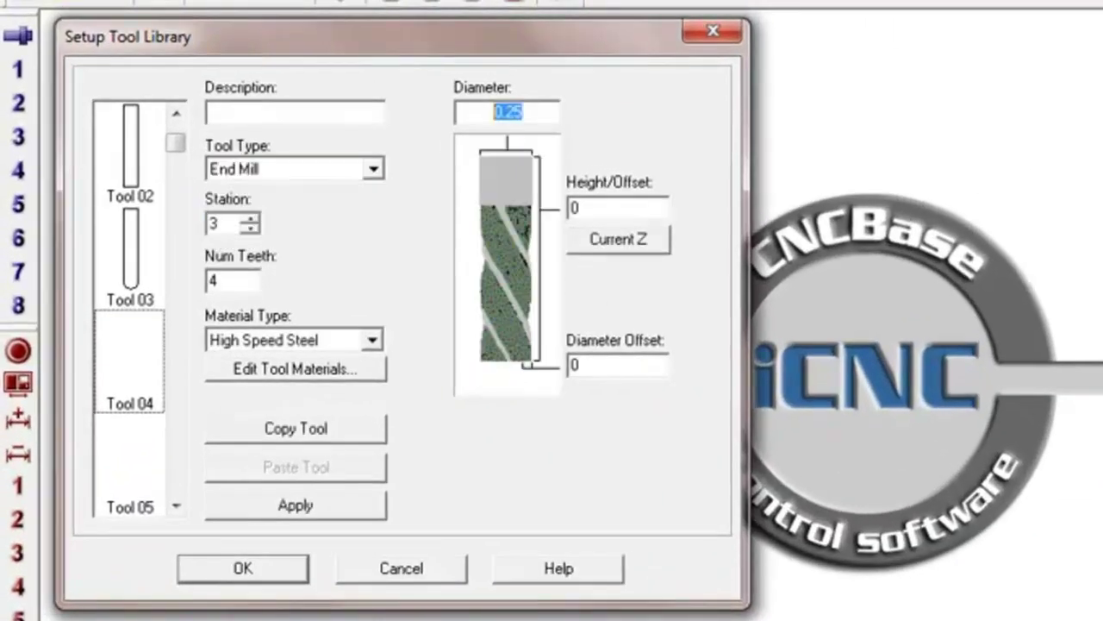
pyautogui.write('.75')
# Step: Enter the description "3/4 end mill cutter" for Tool 04 and apply the tool's settings
pyautogui.click(259, 112)
pyautogui.write('3/4 ')
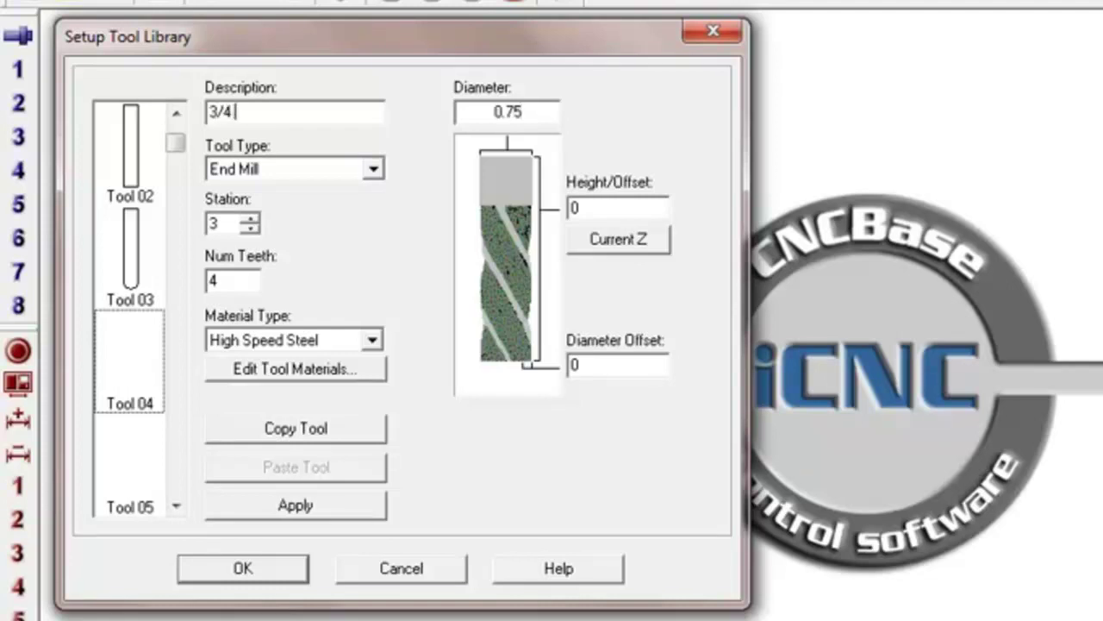
pyautogui.write('end mill cutter')
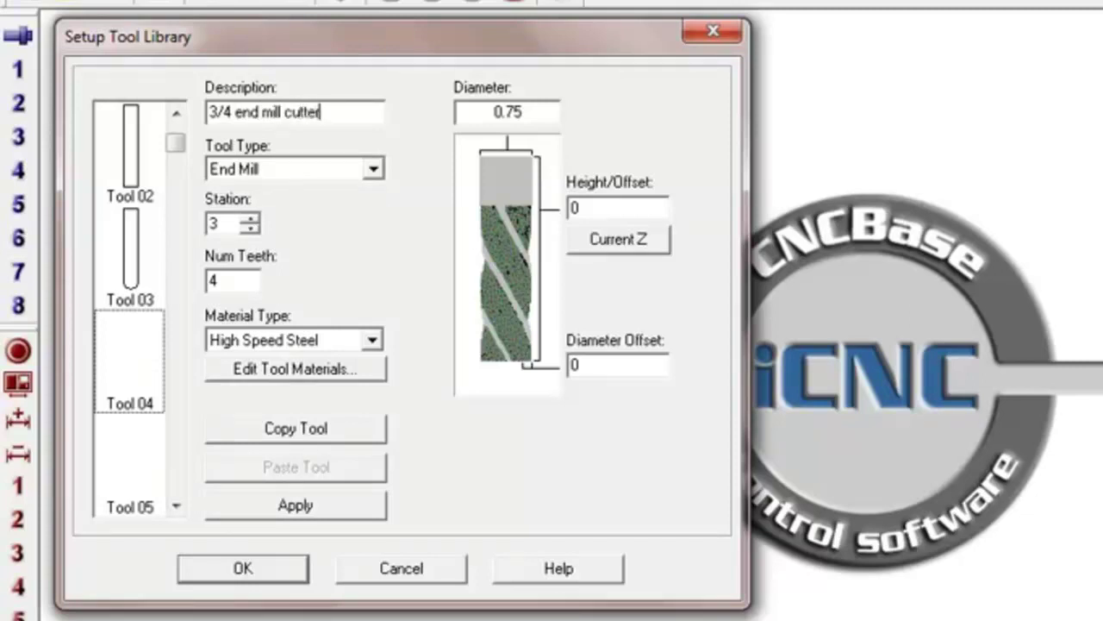
pyautogui.click(296, 506)
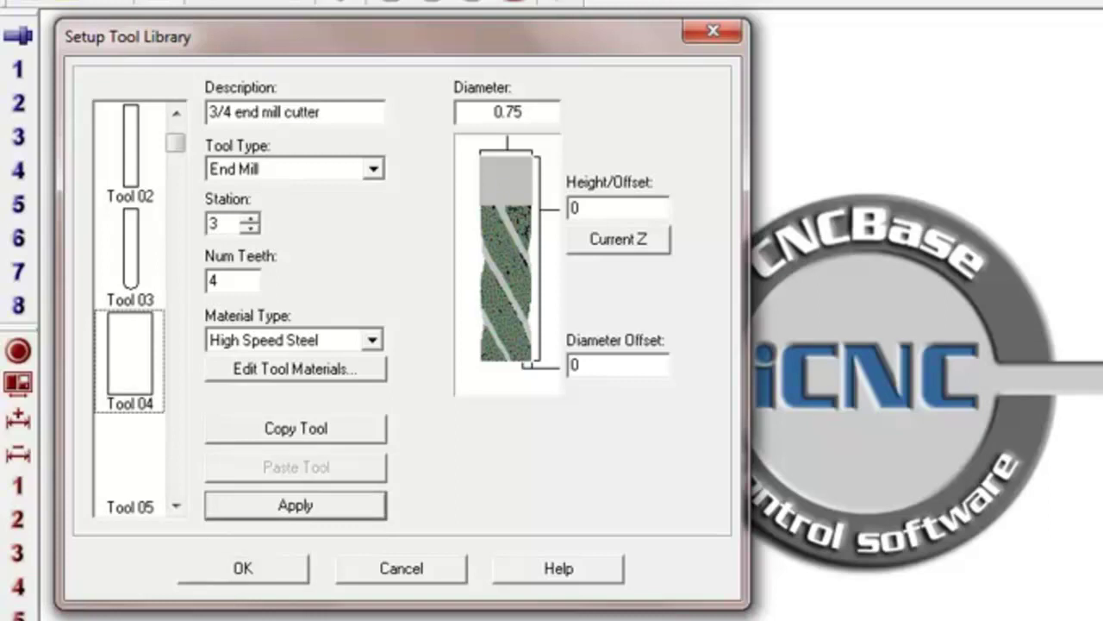
# Step: Check entry #5 in the Word tool list and define Tool 05 as a Drill with a diameter of .0625
pyautogui.click(129, 466)
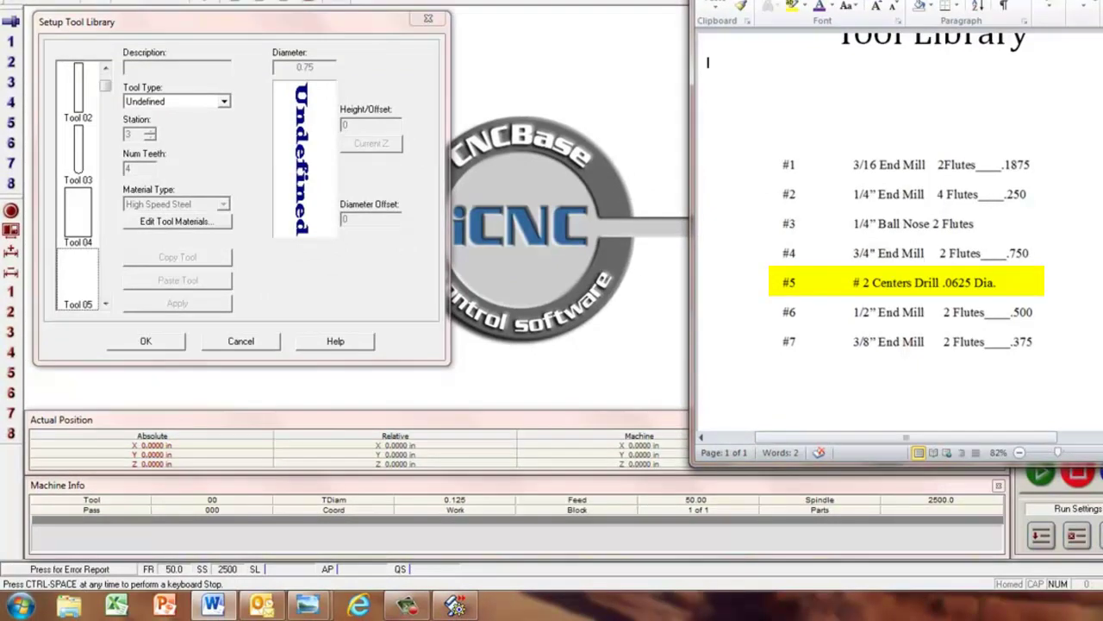
pyautogui.click(224, 102)
pyautogui.scroll(-1, 177, 135)
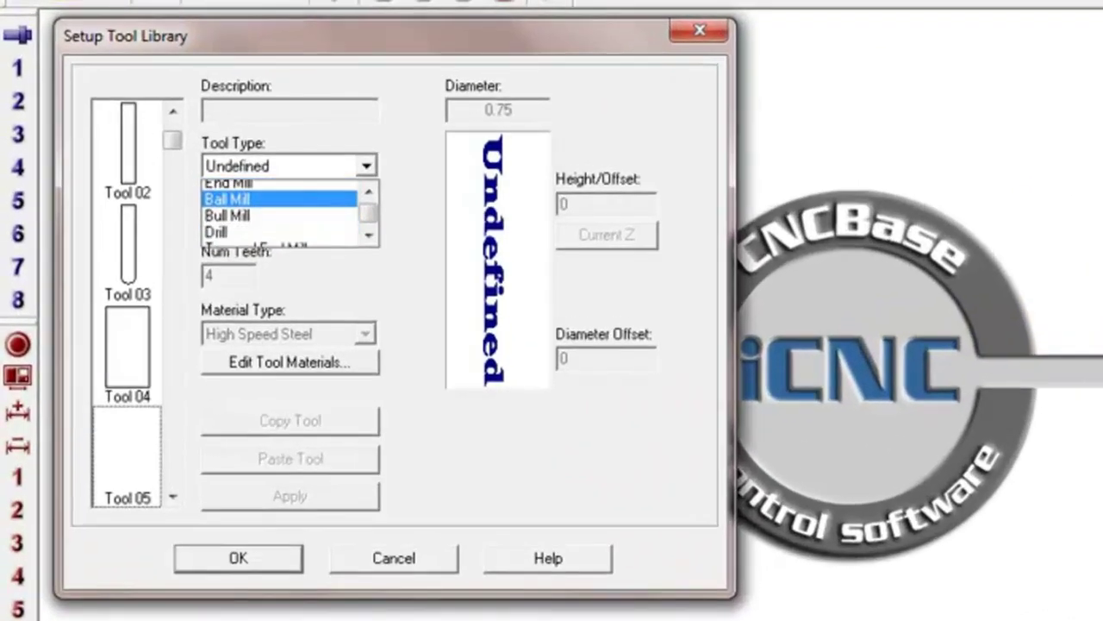
pyautogui.press('Down')
pyautogui.press('Down')
pyautogui.press('Return')
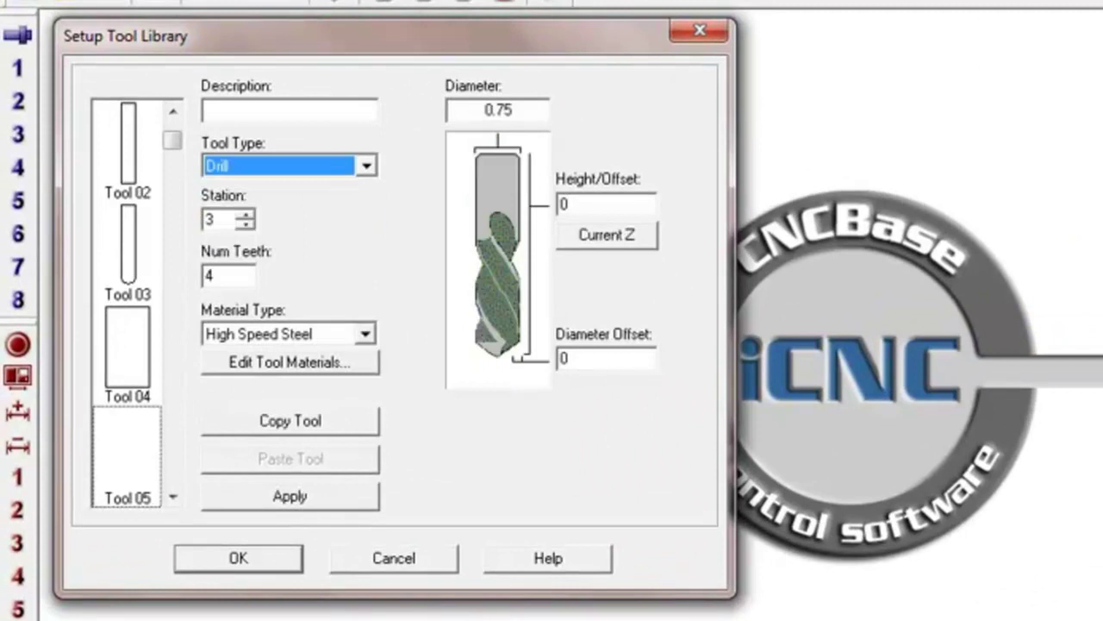
pyautogui.press('Tab')
pyautogui.write('.0625')
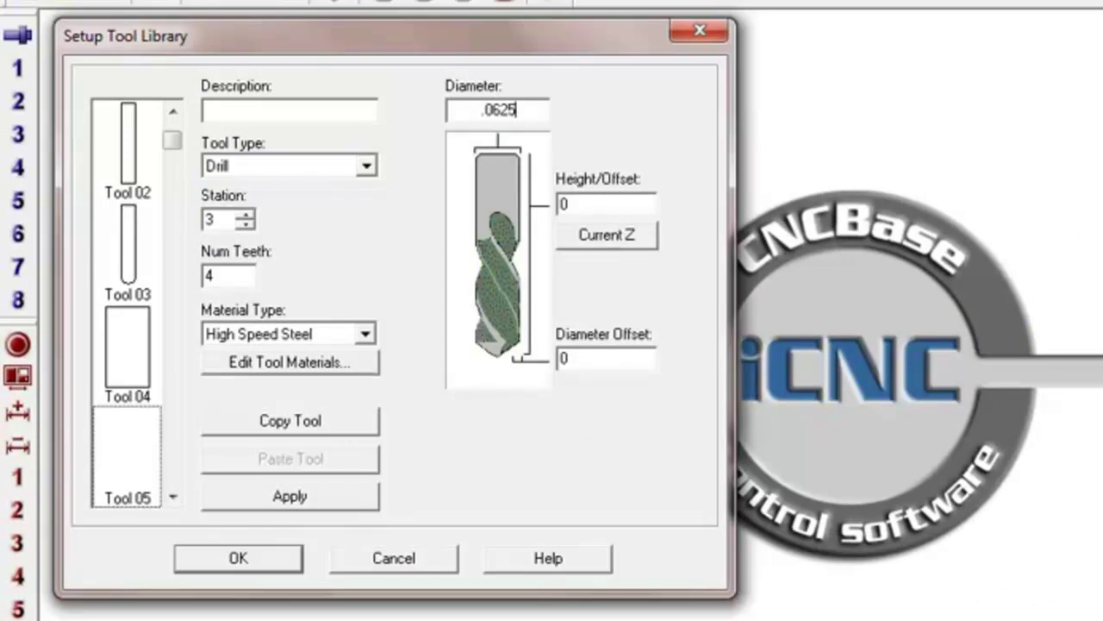
# Step: Enter the description "# 2 center drill" for Tool 05 and apply the tool's settings
pyautogui.click(259, 111)
pyautogui.write('# 2')
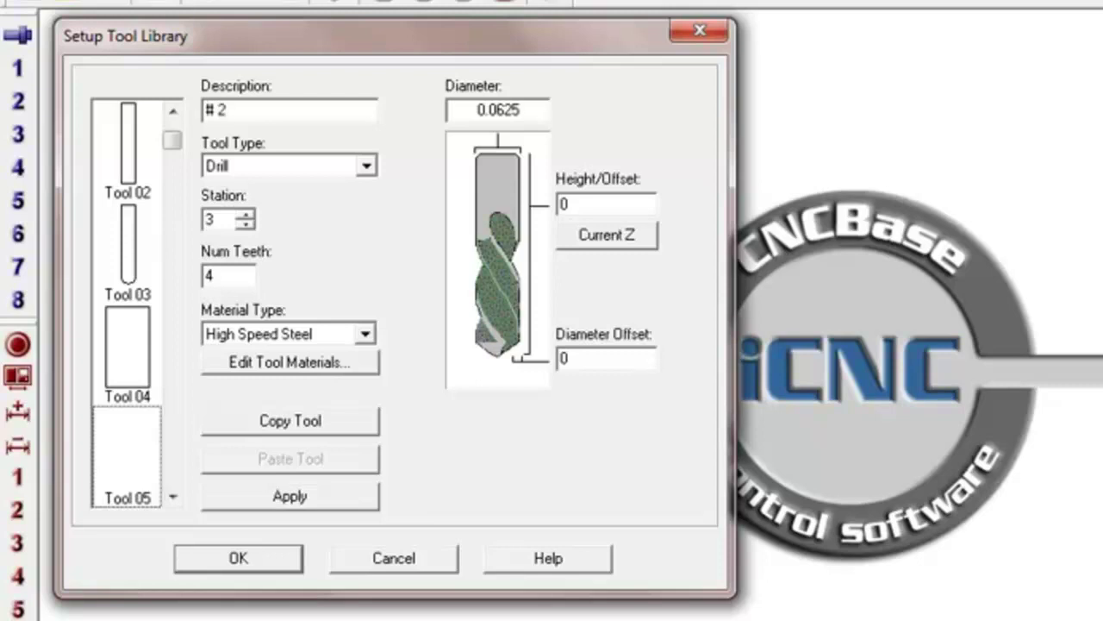
pyautogui.write(' center drill')
pyautogui.click(291, 496)
# Step: Check entry #6 in the Word tool list and define Tool 06 as an End Mill with a diameter of .5
pyautogui.click(172, 497)
pyautogui.click(172, 496)
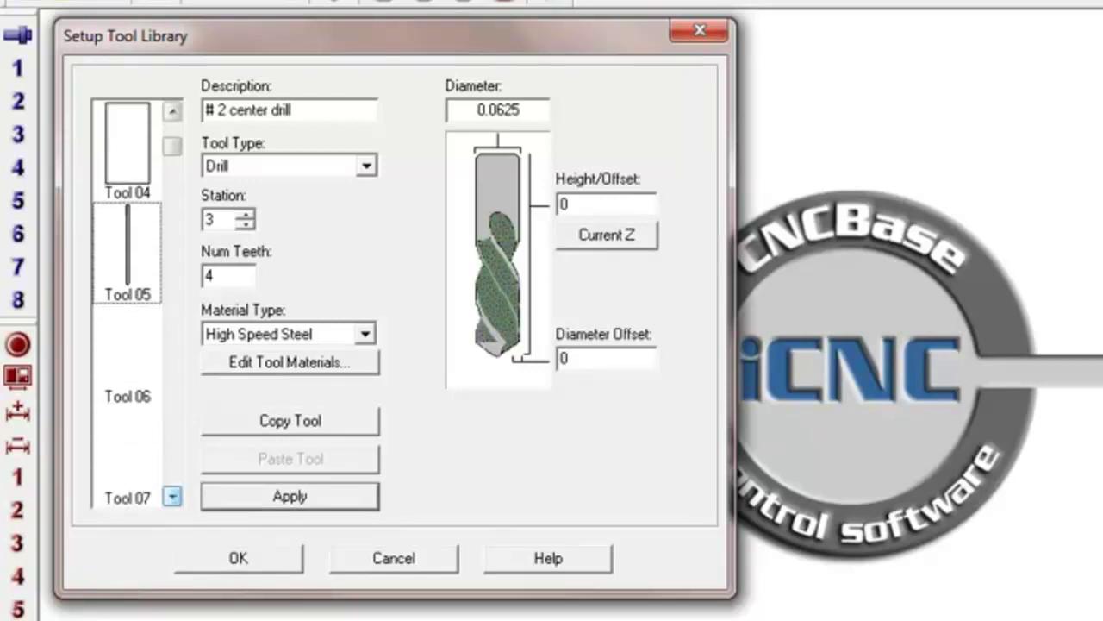
pyautogui.click(127, 367)
pyautogui.click(213, 606)
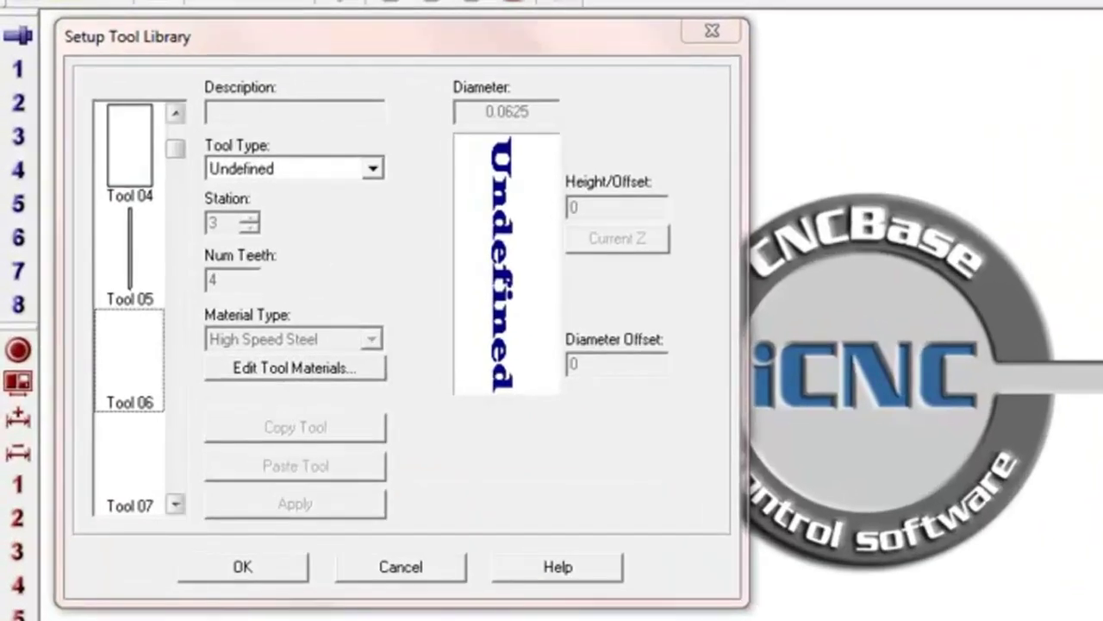
pyautogui.click(129, 360)
pyautogui.click(373, 168)
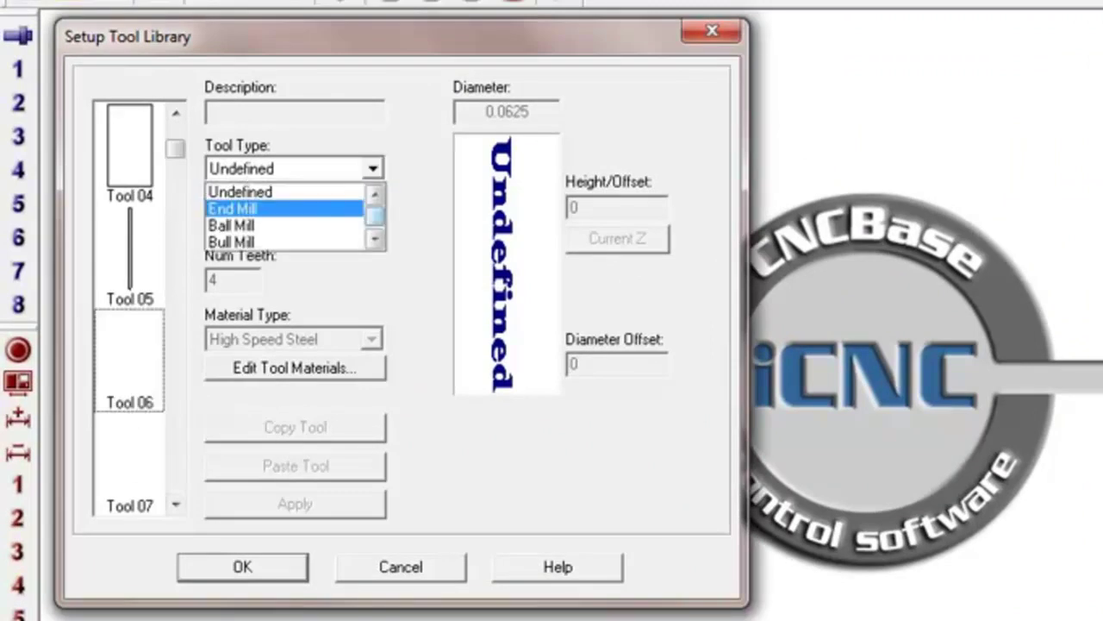
pyautogui.click(235, 209)
pyautogui.moveTo(514, 112); pyautogui.dragTo(481, 113)
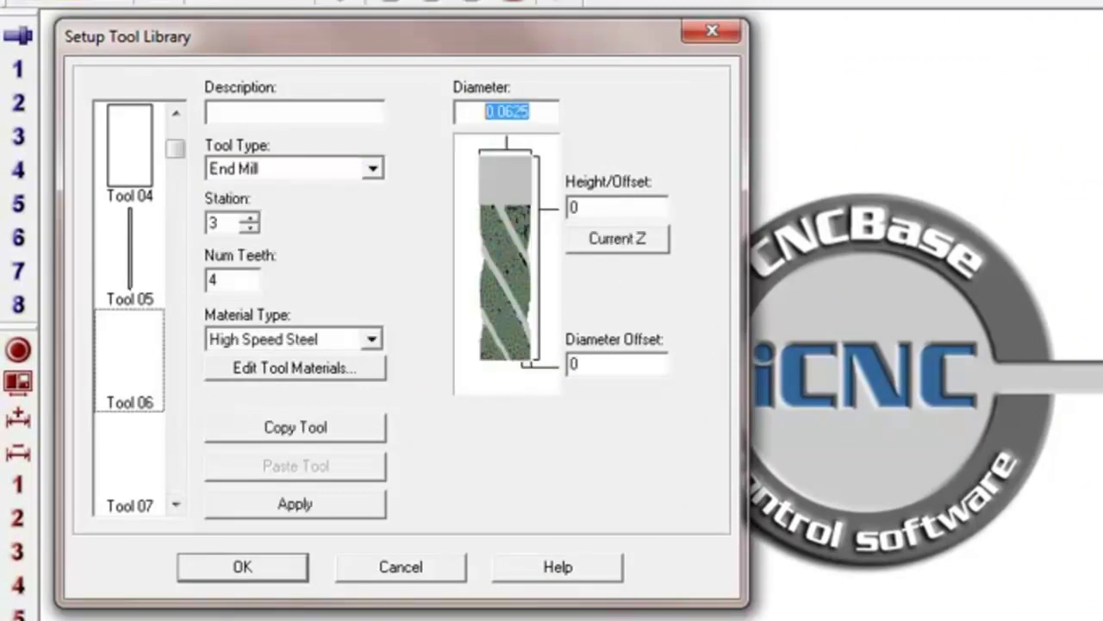
pyautogui.write('.5')
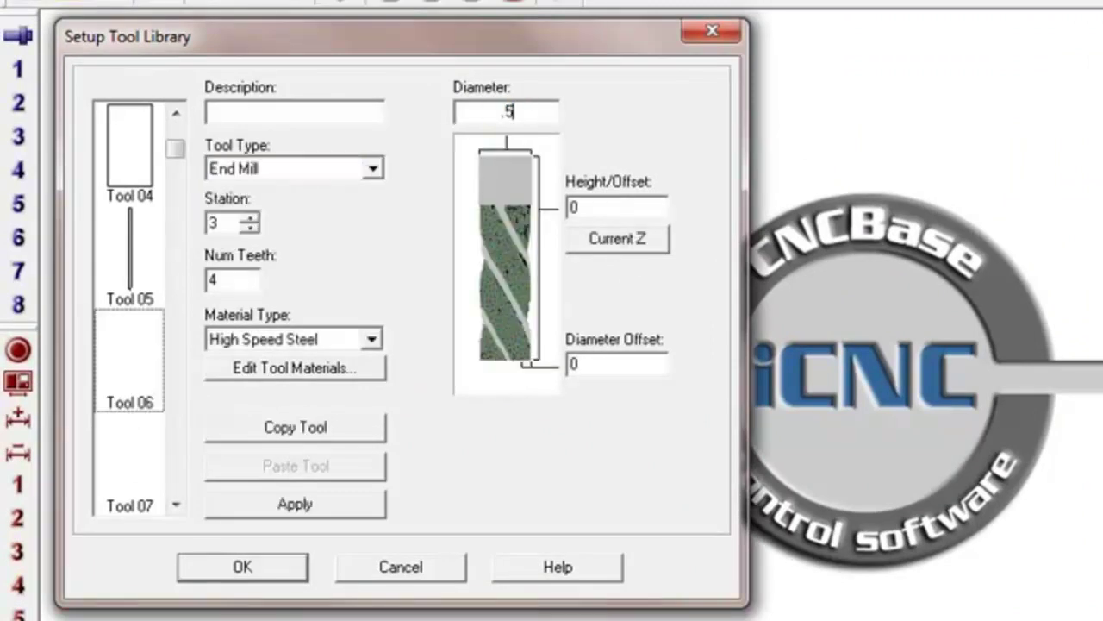
# Step: Enter the description "1/2 end mill cutter" for Tool 06 and apply the tool's settings
pyautogui.press('Tab')
pyautogui.write('1/2 end mill cutter')
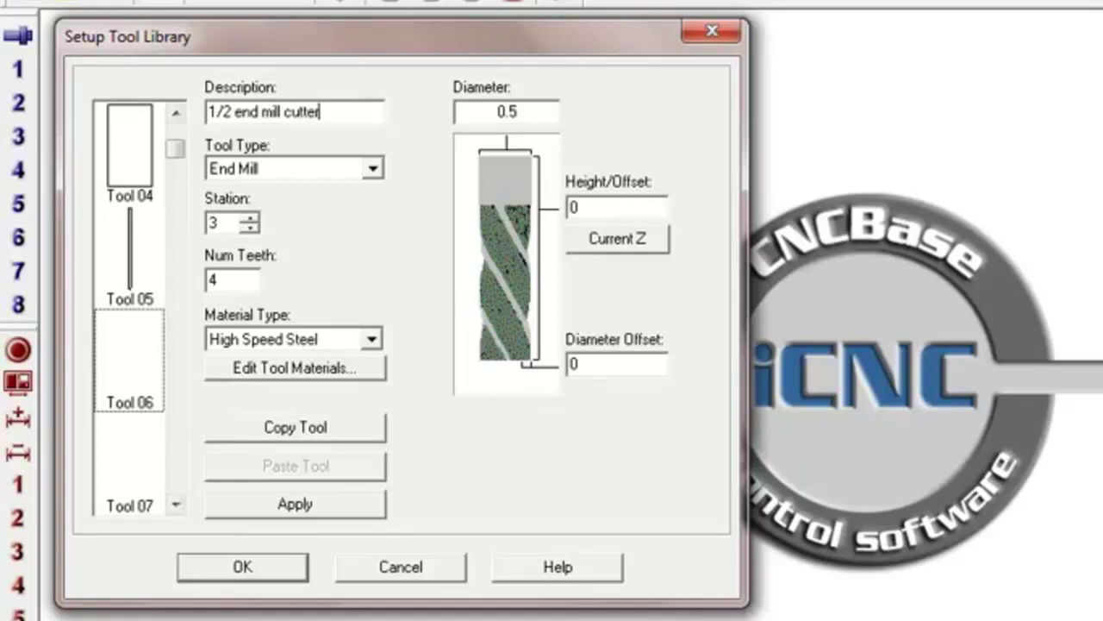
pyautogui.click(296, 504)
# Step: Define Tool 07 as an End Mill with a diameter of .375
pyautogui.click(130, 466)
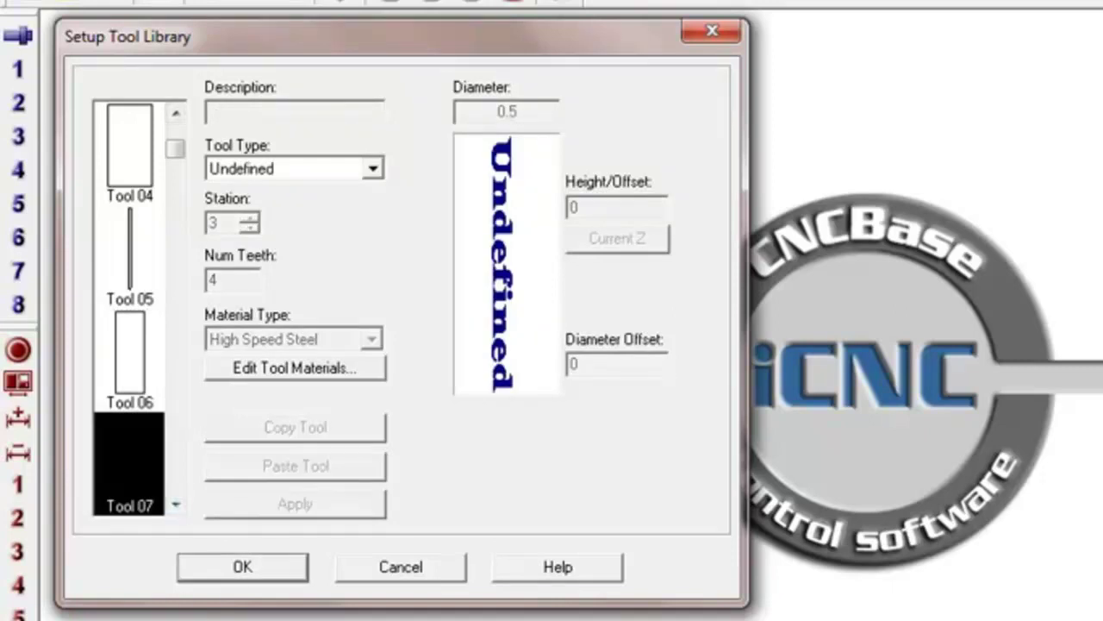
pyautogui.click(373, 168)
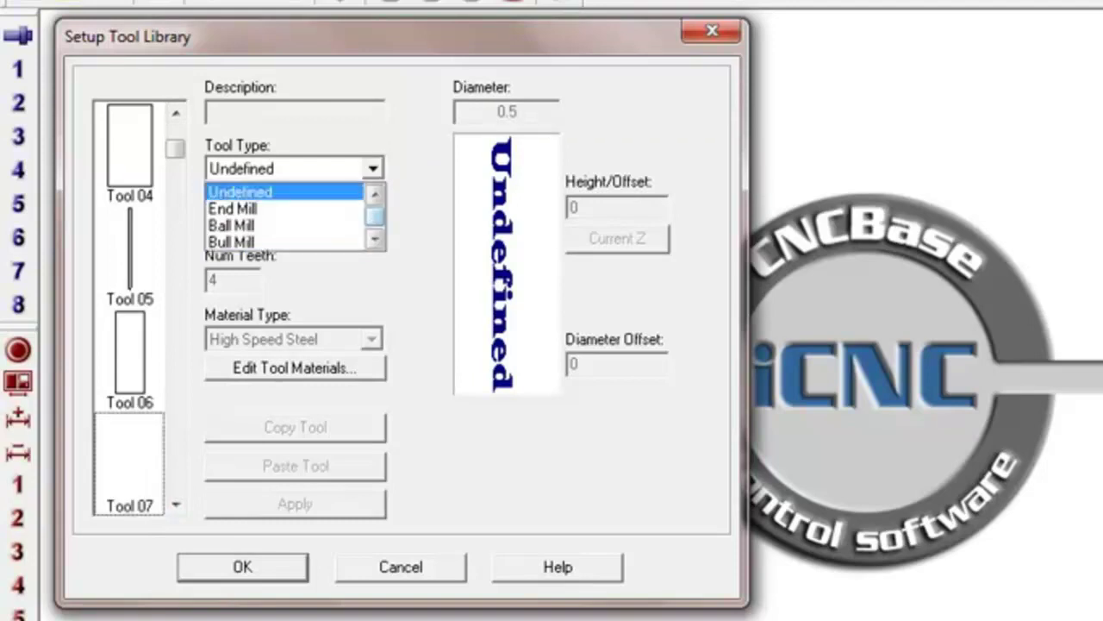
pyautogui.click(234, 209)
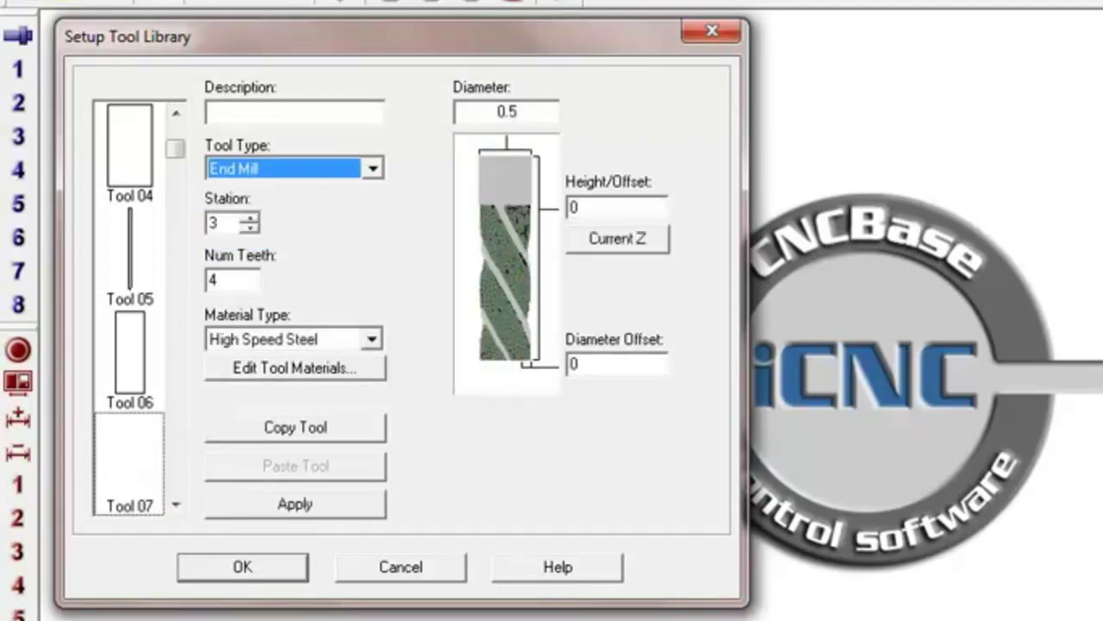
pyautogui.doubleClick(515, 112)
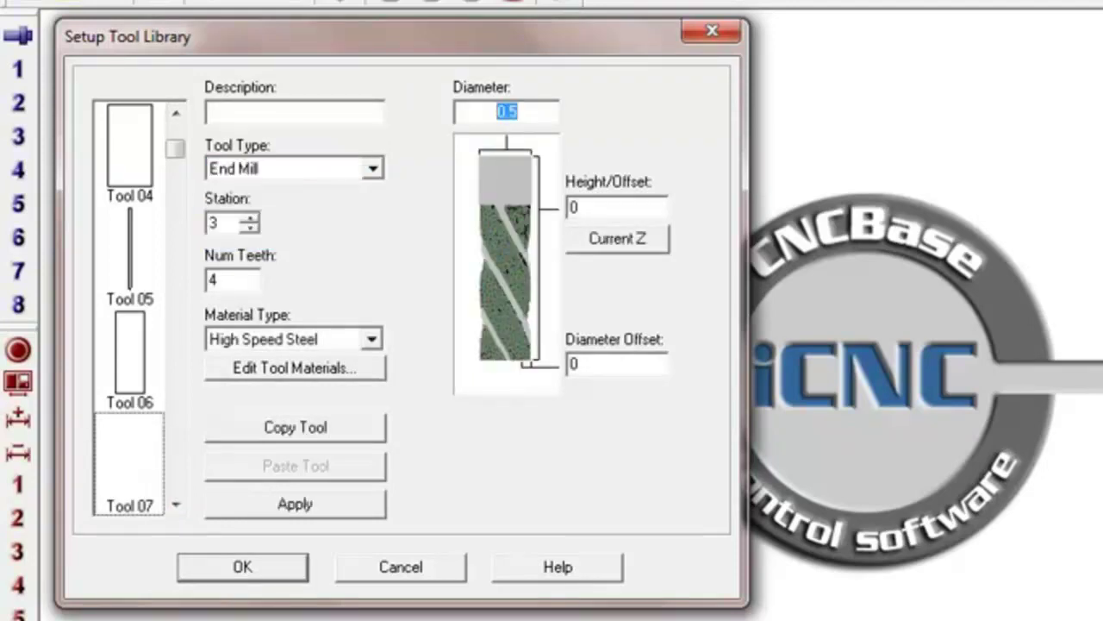
pyautogui.write('.375')
# Step: Describe Tool 07 as "3/8 end mill", apply its settings and close the tool library with the changes accepted
pyautogui.click(209, 112)
pyautogui.write('3/8 end mill')
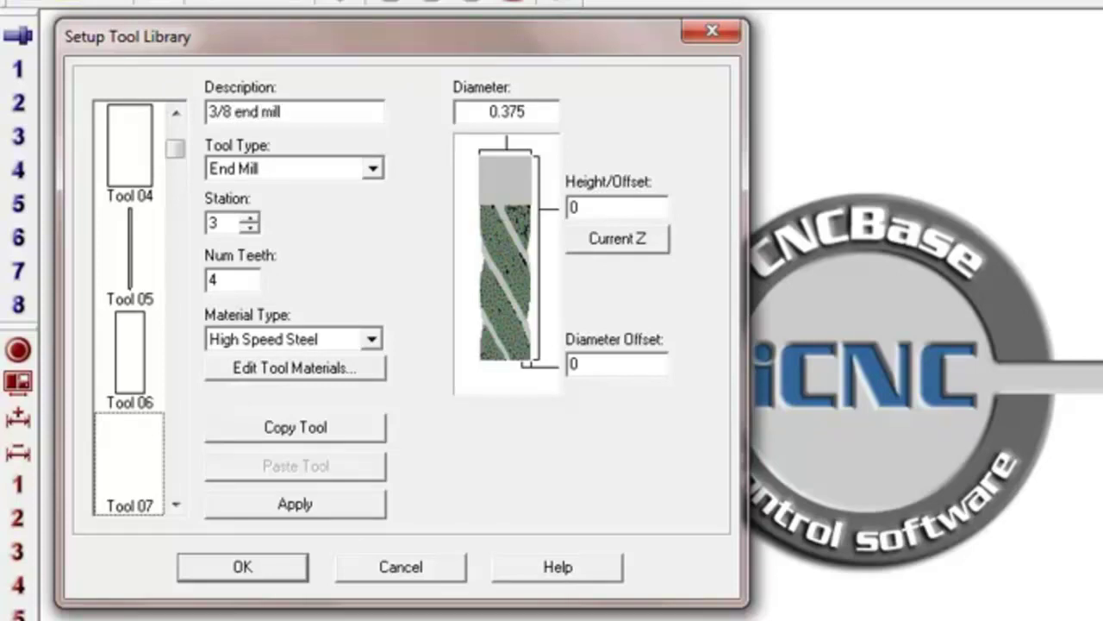
pyautogui.click(294, 505)
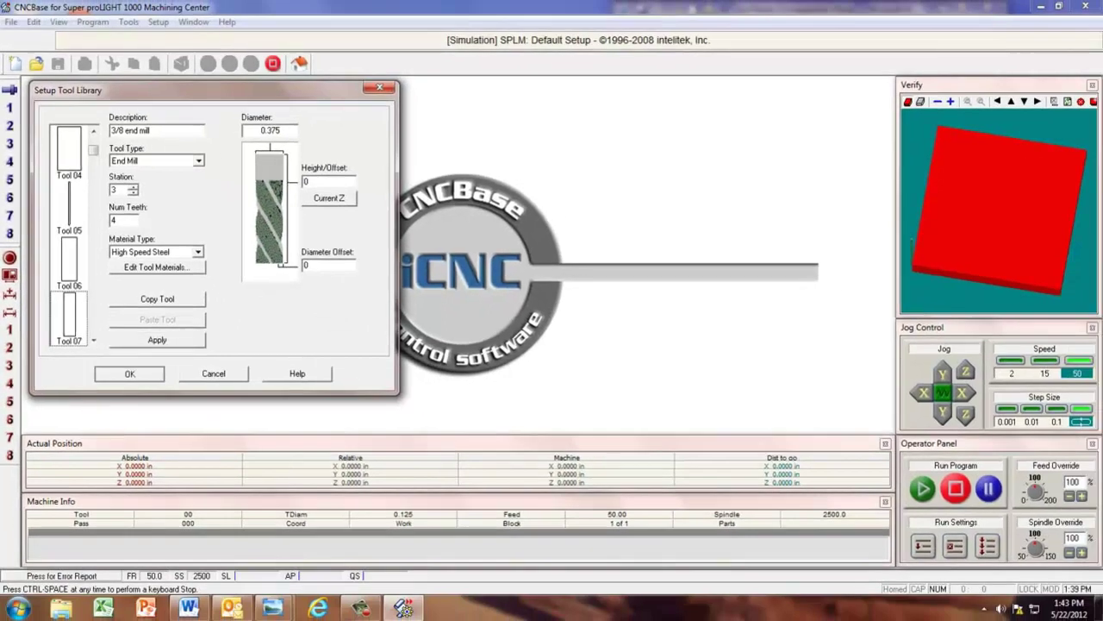
pyautogui.click(242, 567)
# Step: Reopen the tool library, review the saved tools from Tool 00 through Tool 05, and close it
pyautogui.click(128, 22)
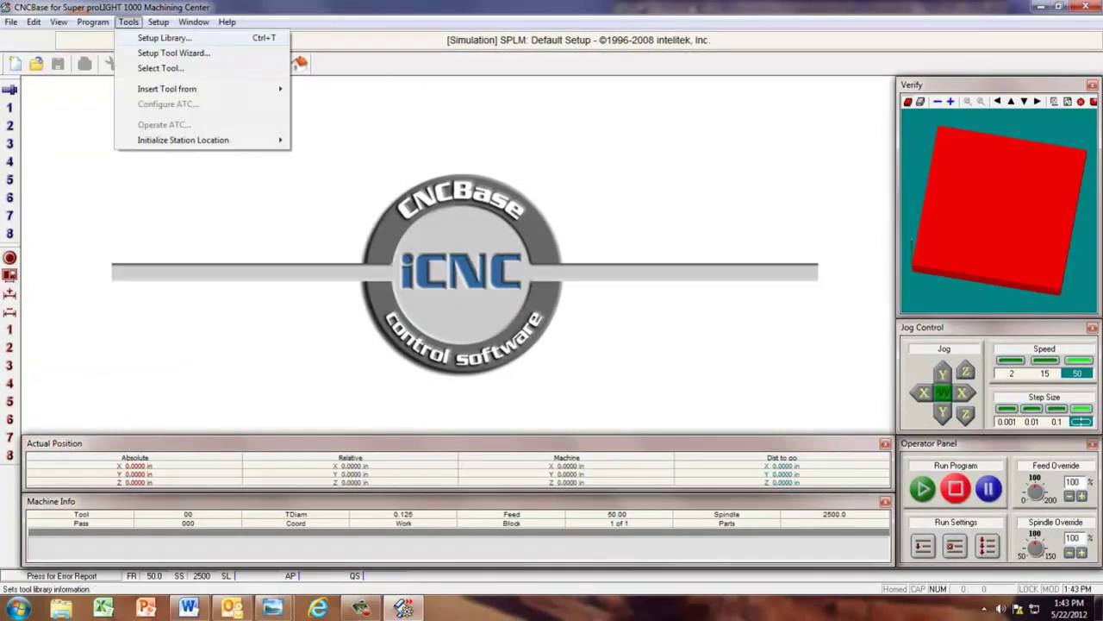
pyautogui.press('Return')
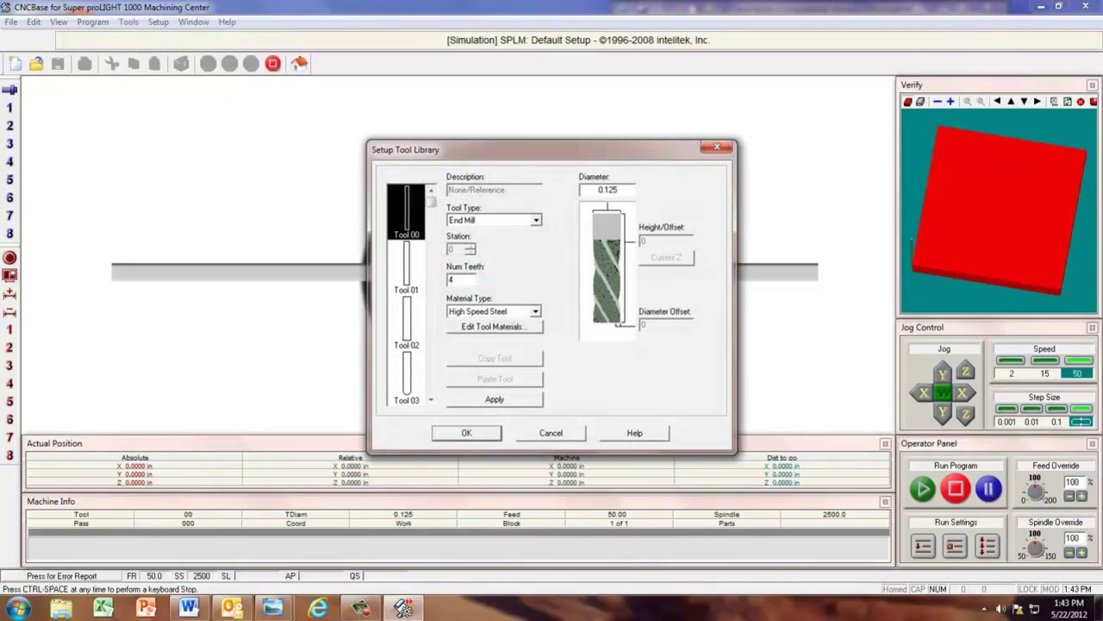
pyautogui.click(430, 399)
pyautogui.click(431, 399)
pyautogui.click(431, 399)
pyautogui.click(431, 399)
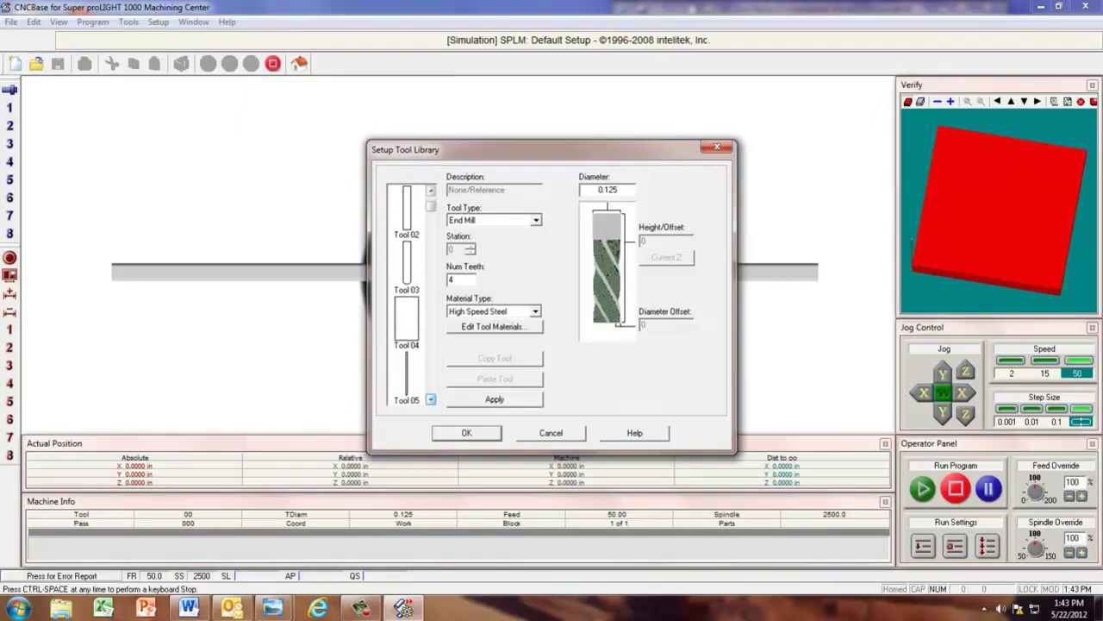
pyautogui.press('Return')
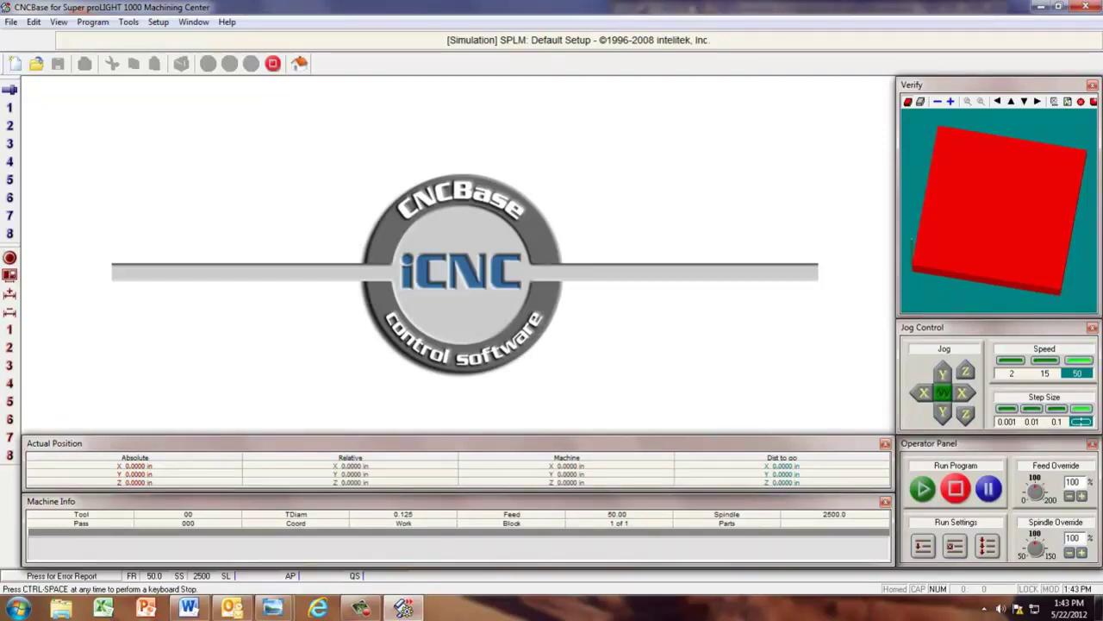
# Step: Open the recently used DOG BONE program and bring up its program verification dialog
pyautogui.click(11, 22)
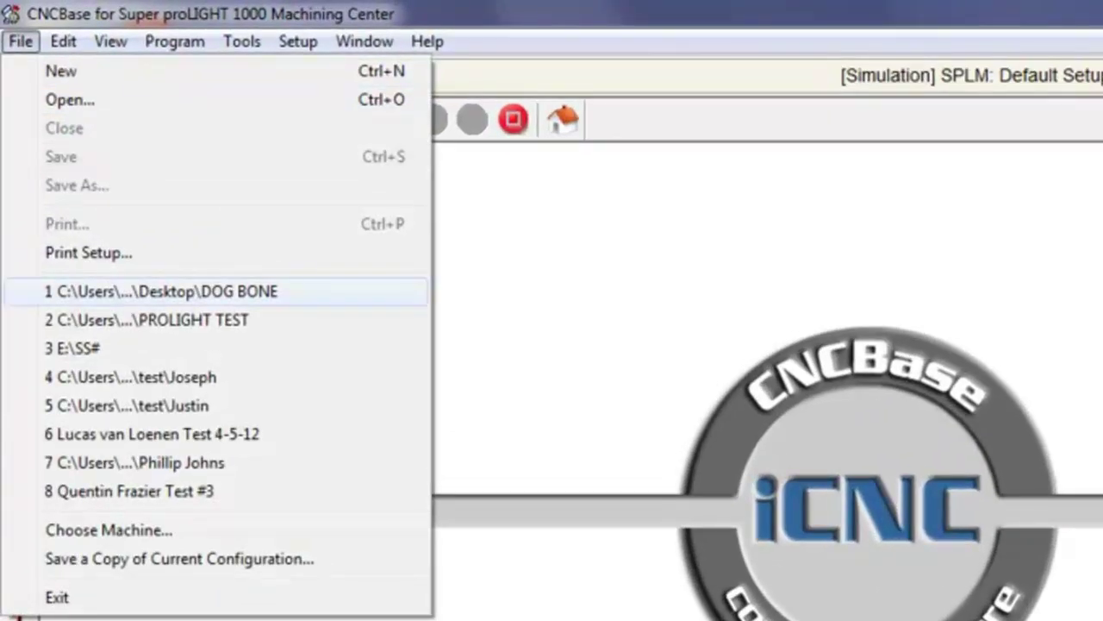
pyautogui.press('Return')
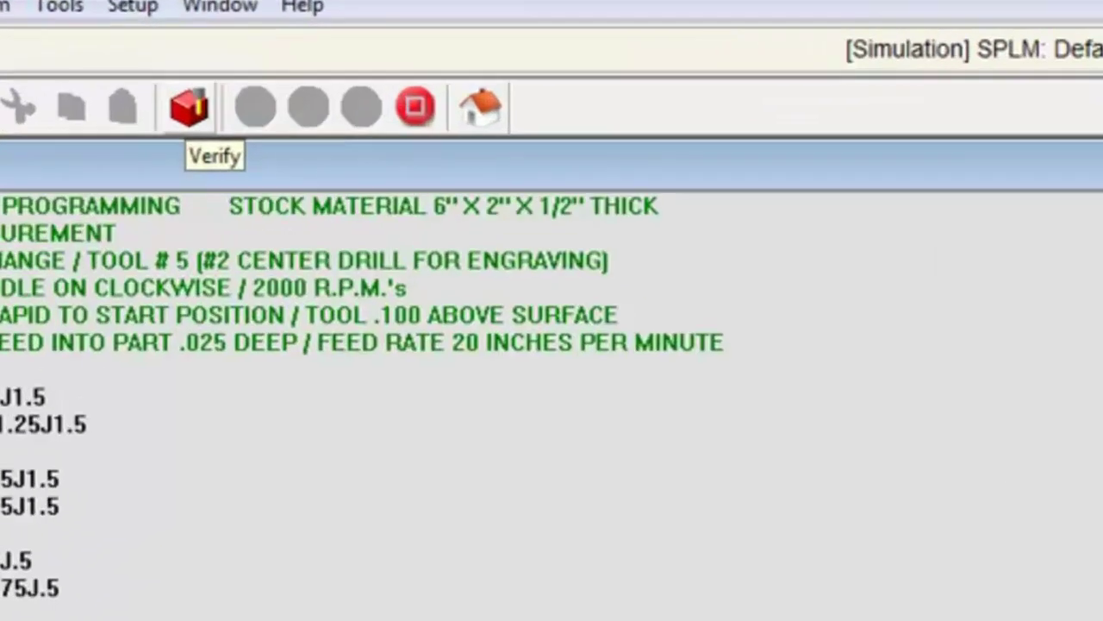
pyautogui.click(181, 64)
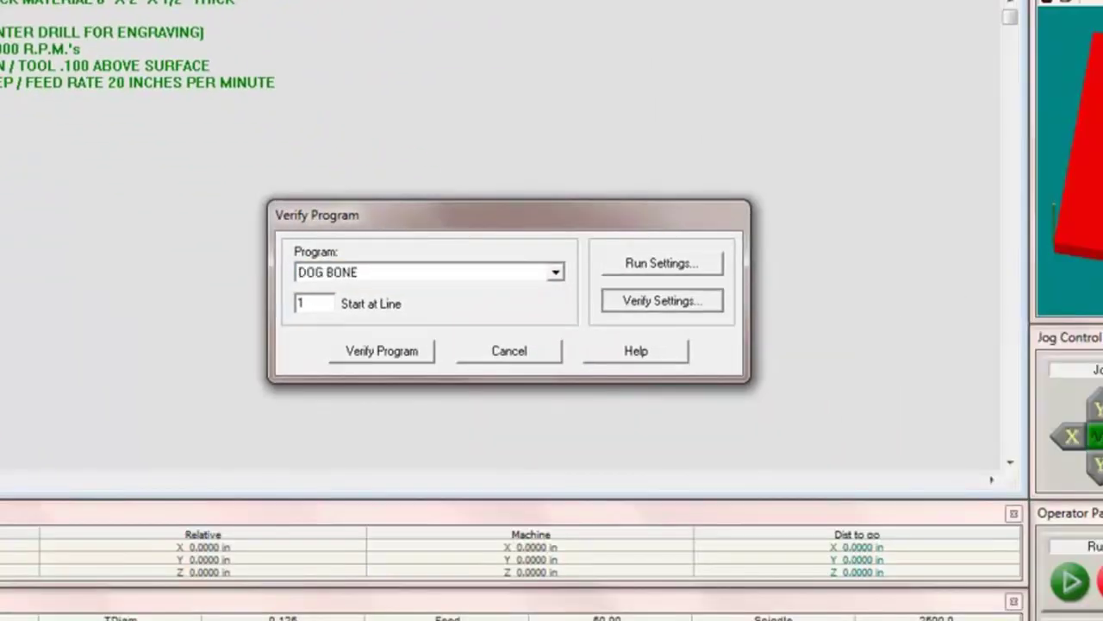
# Step: Set the verification stock's length (X) to 6 and width (Y) to 2, and accept the setup
pyautogui.click(920, 447)
pyautogui.click(390, 96)
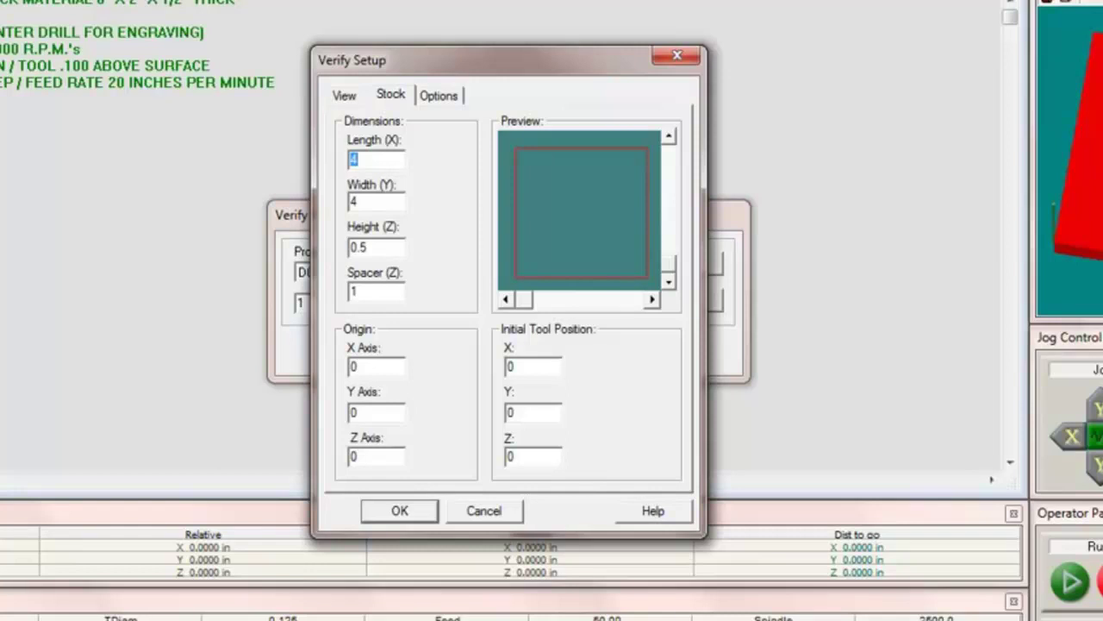
pyautogui.write('6')
pyautogui.press('Tab')
pyautogui.write('2')
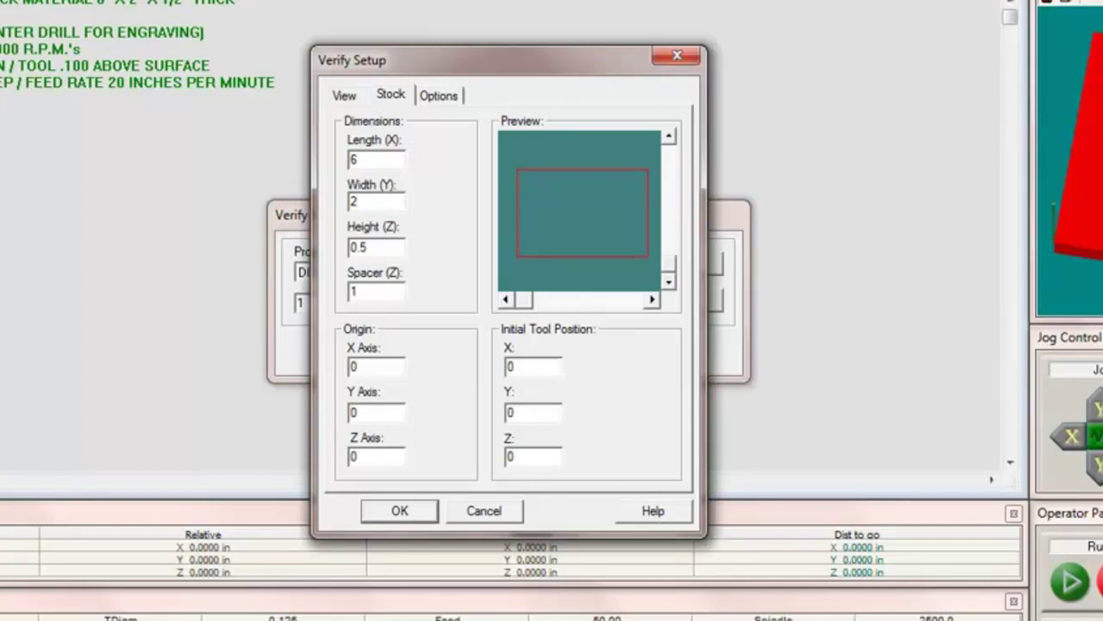
pyautogui.press('Return')
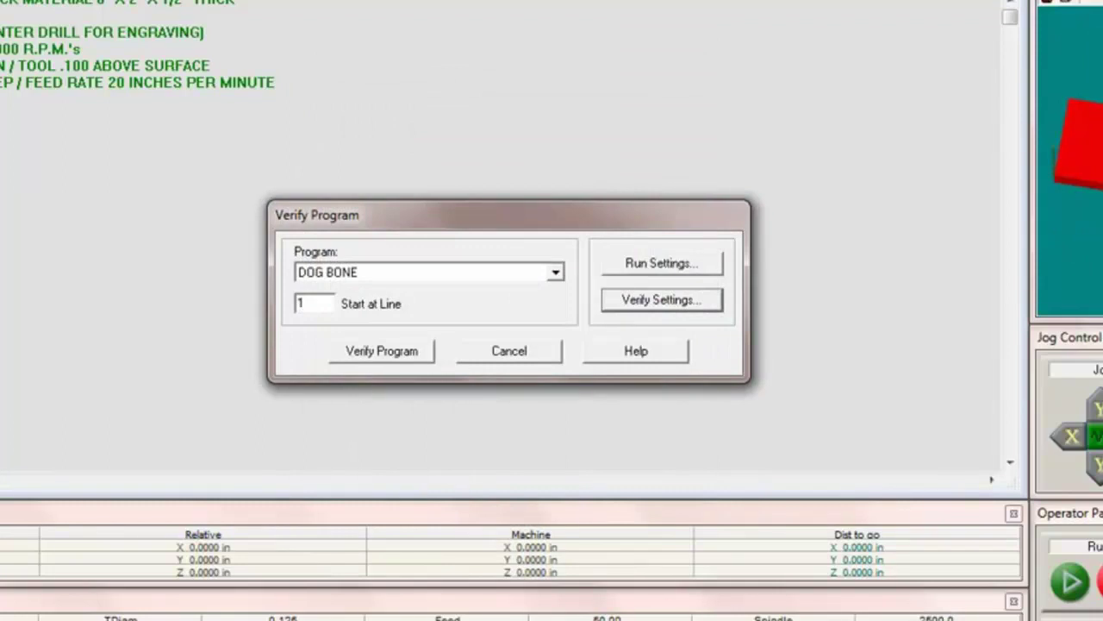
# Step: Cancel the program verification, then review the stock dimensions in the Verify window's setup and close it
pyautogui.moveTo(510, 215); pyautogui.dragTo(109, 185)
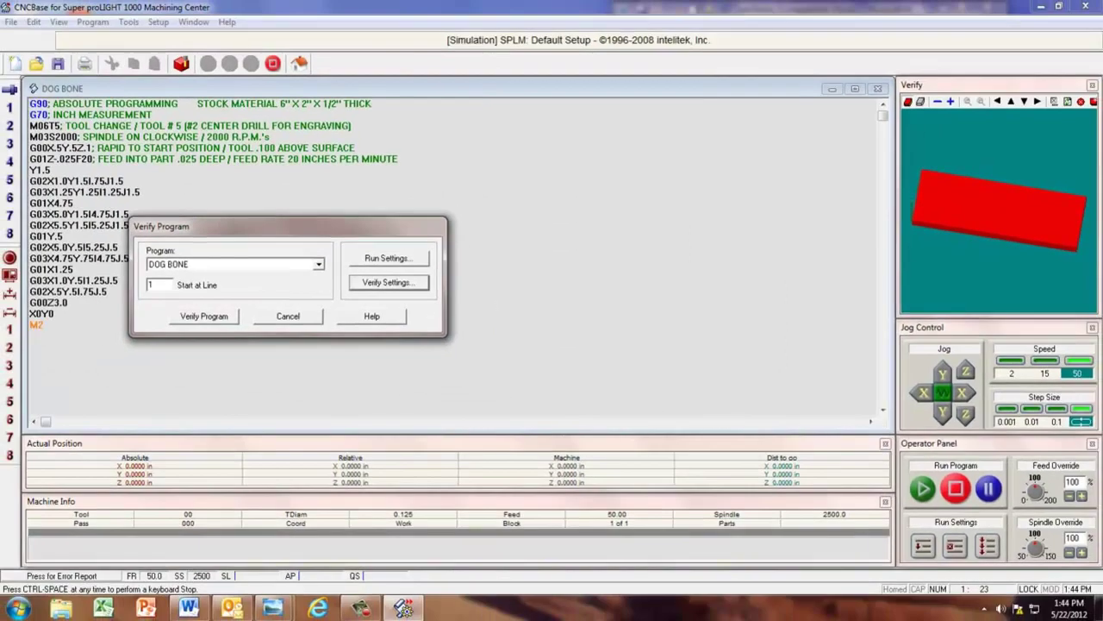
pyautogui.click(288, 317)
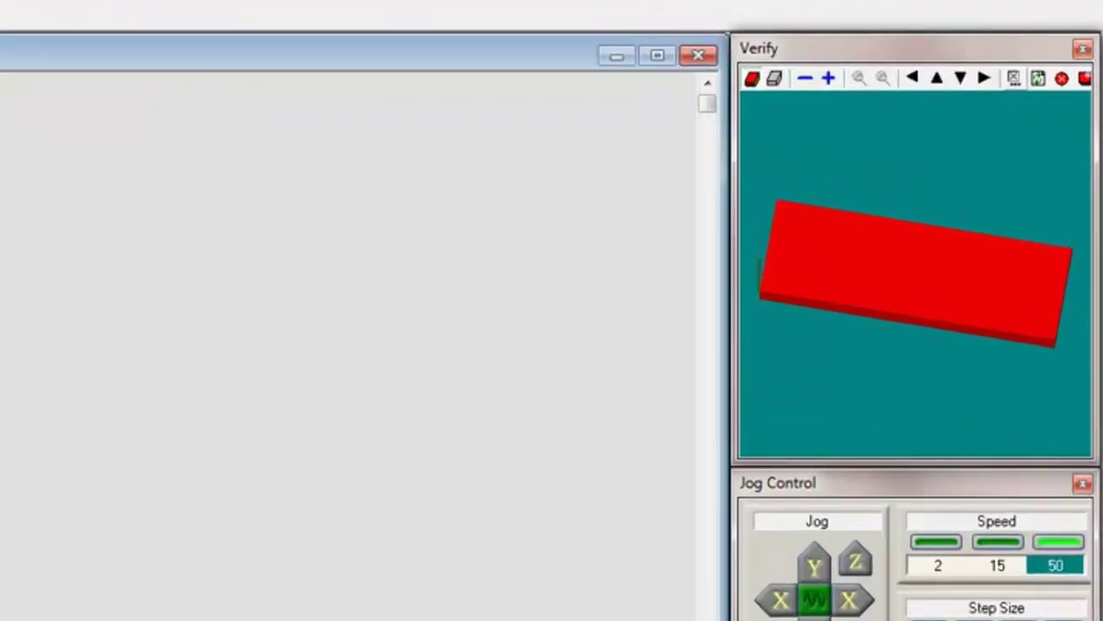
pyautogui.click(1014, 79)
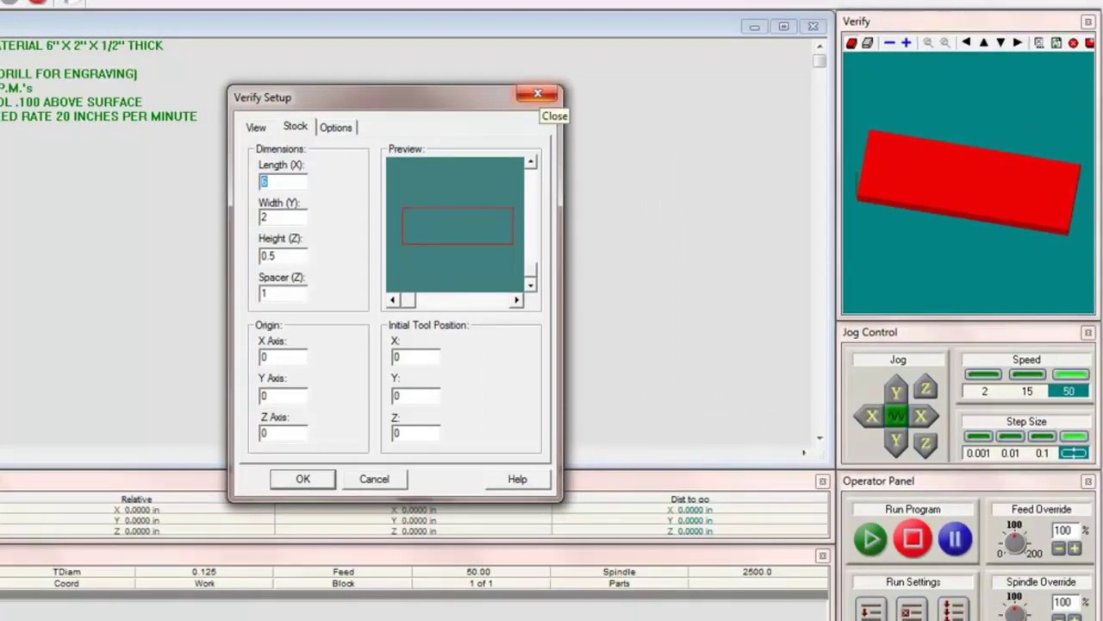
pyautogui.click(538, 93)
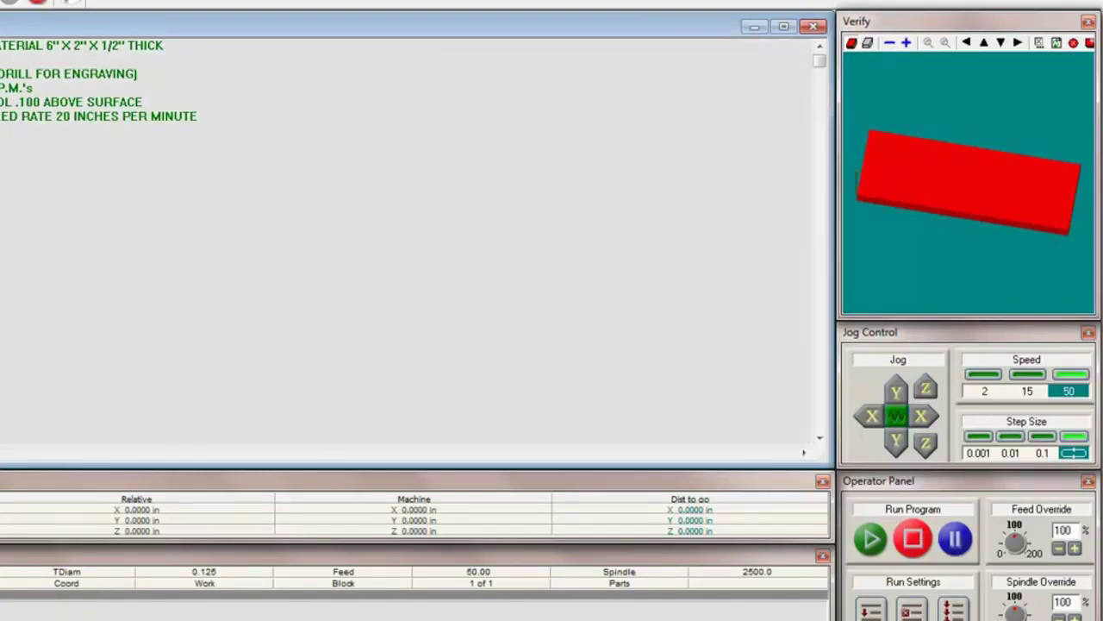
# Step: Verify the DOG BONE program from line 1 and acknowledge the end-of-program message
pyautogui.press('F6')
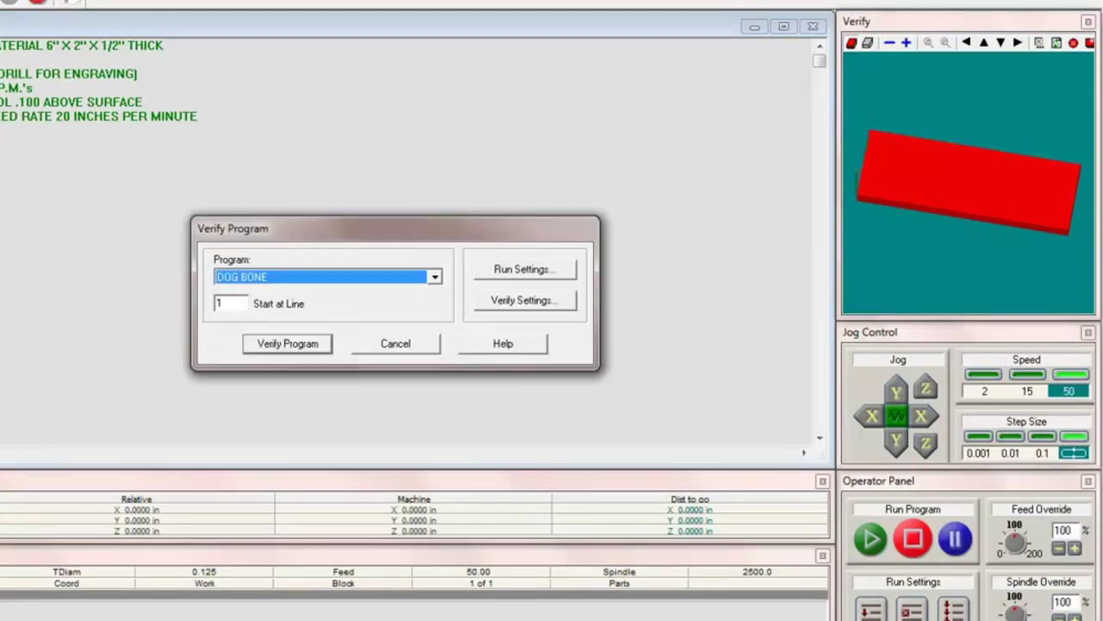
pyautogui.press('Return')
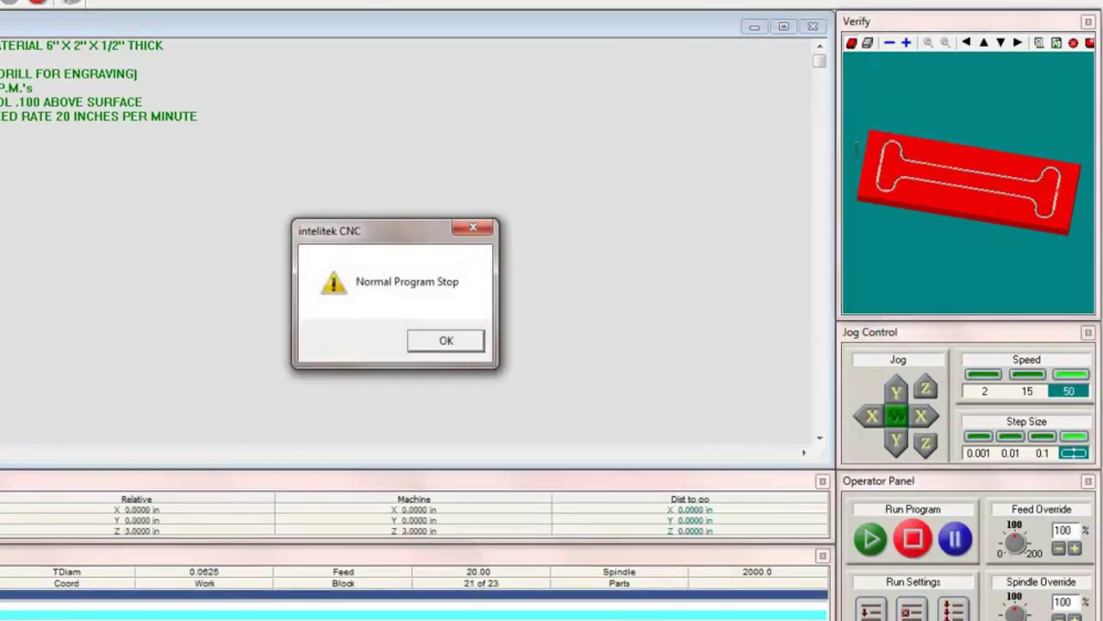
pyautogui.press('Return')
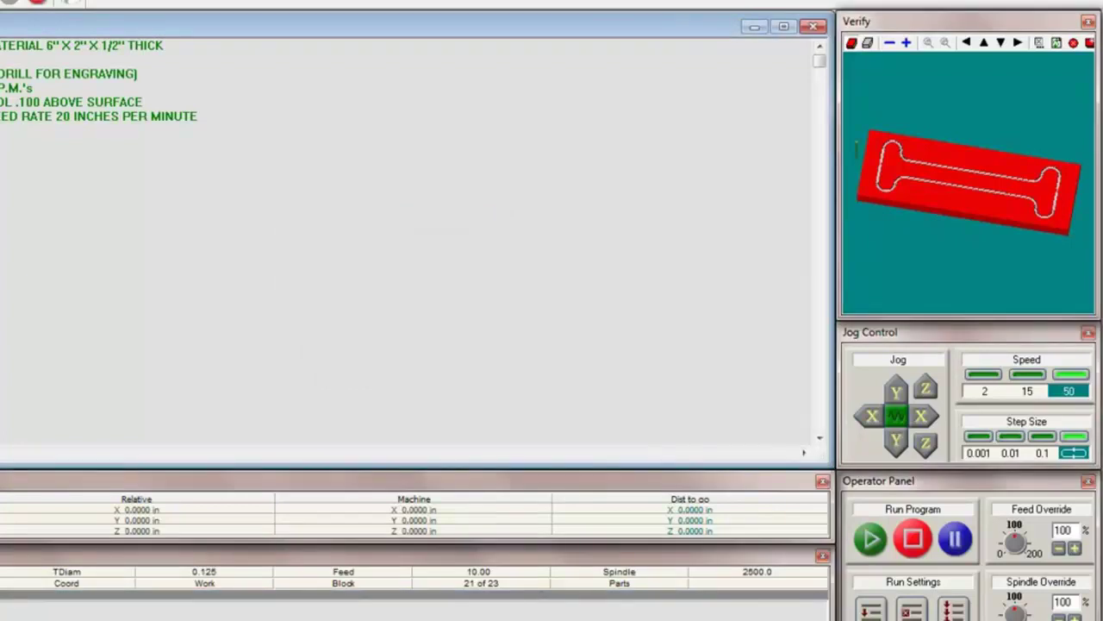
# Step: Change the window layout for a larger Verify view, run the DOG BONE verification again and dismiss its closing message
pyautogui.hotkey('alt', 'w')
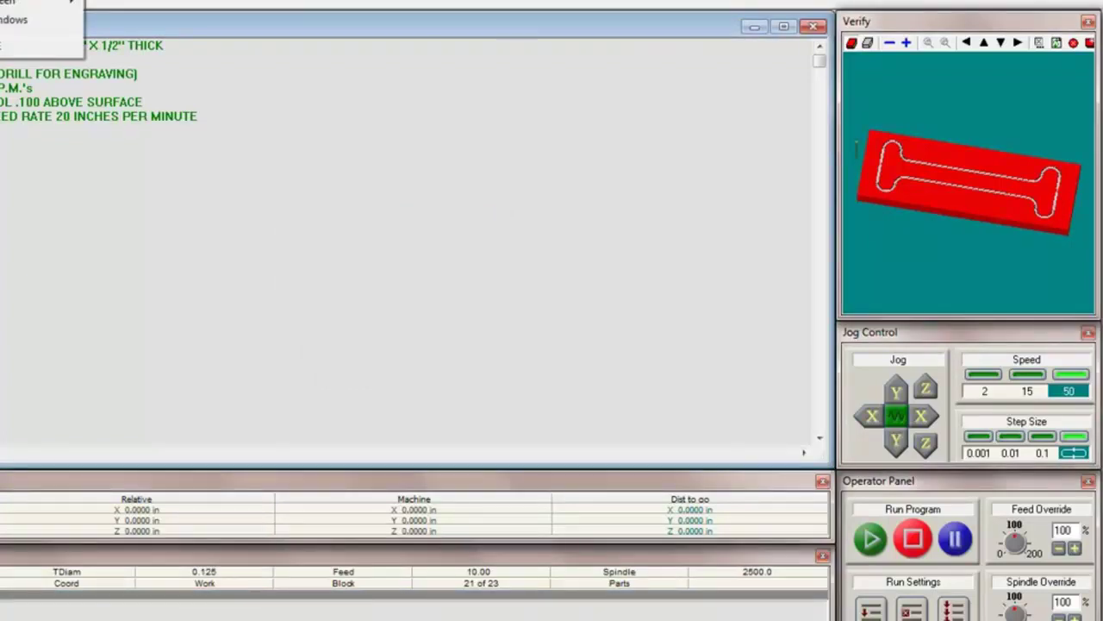
pyautogui.press('Return')
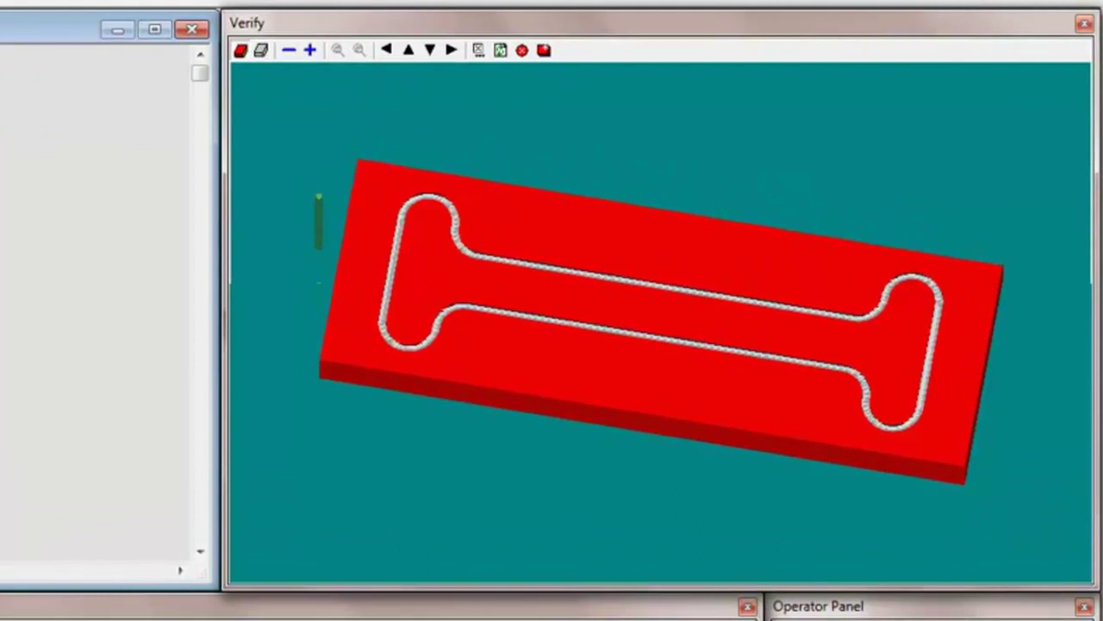
pyautogui.press('F6')
pyautogui.moveTo(310, 286); pyautogui.dragTo(7, 239)
pyautogui.press('Return')
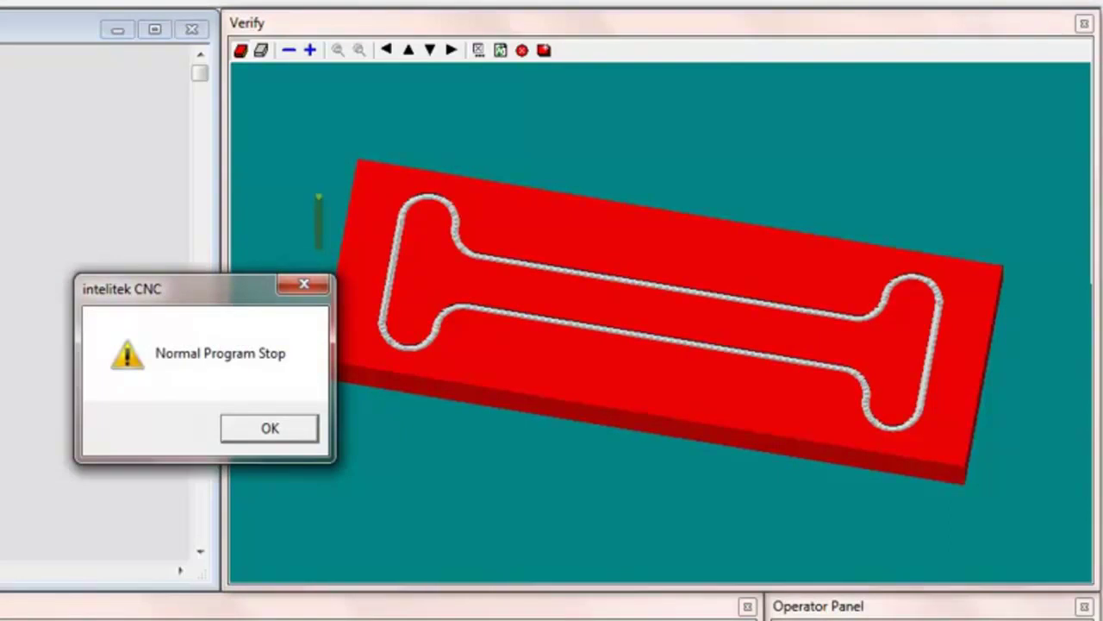
pyautogui.press('Return')
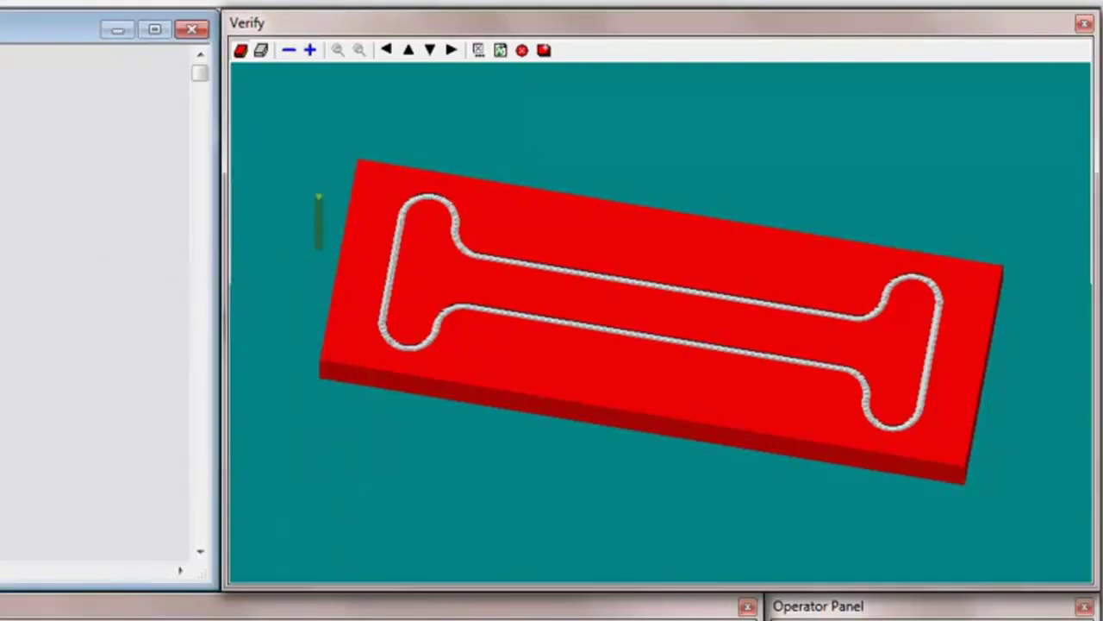